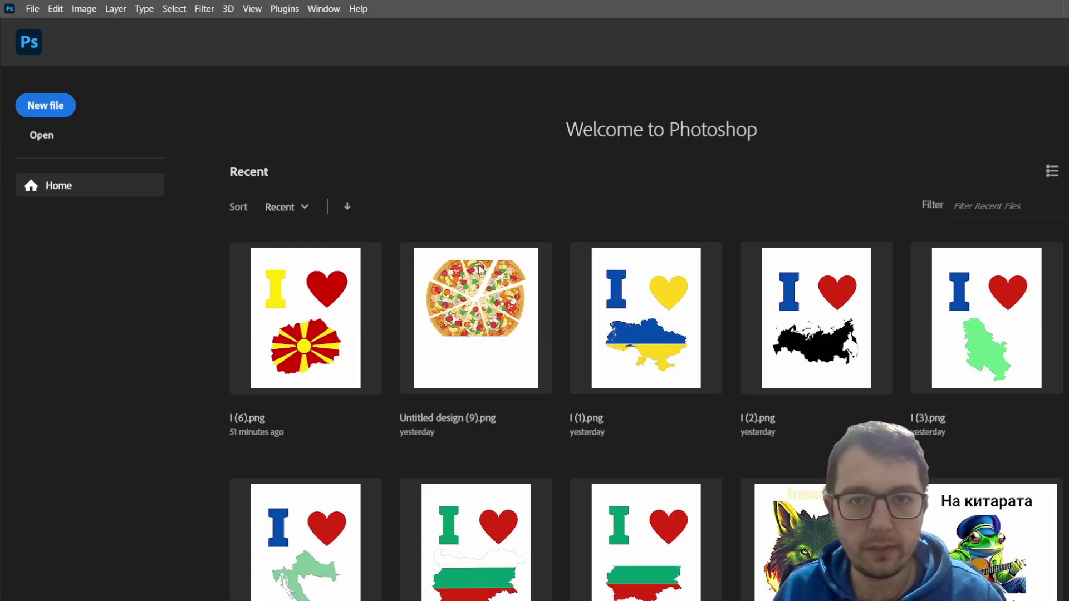
Step: Scroll the Home screen's Recent files to find and open I (6).png
scroll(481, 269, "down", 5)
scroll(390, 312, "down", 1)
scroll(705, 308, "down", 2)
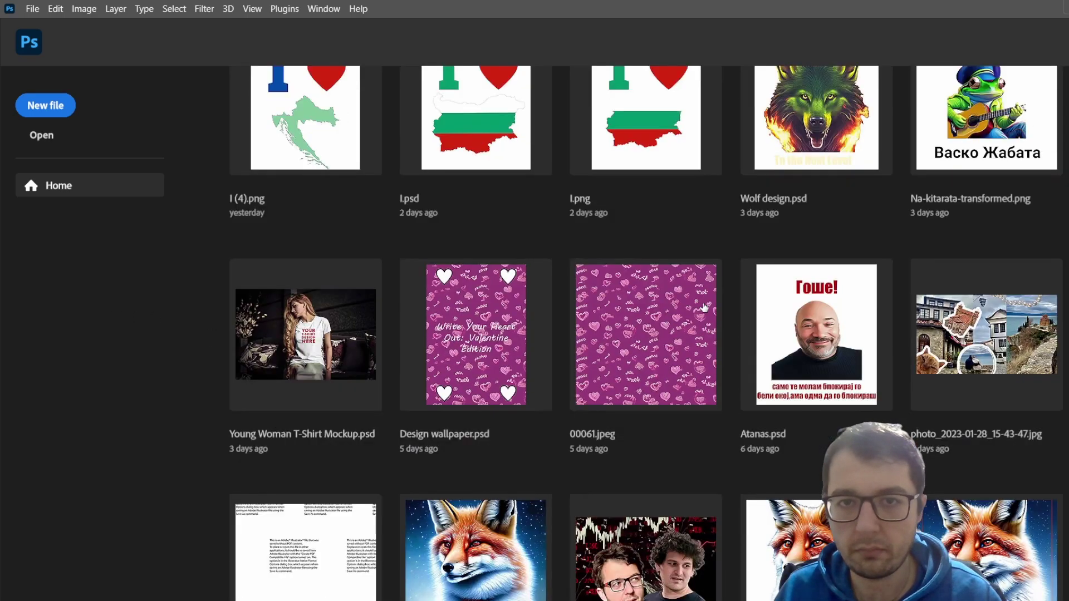
scroll(705, 308, "down", 2)
scroll(489, 461, "up", 2)
scroll(479, 423, "up", 1)
scroll(466, 319, "up", 4)
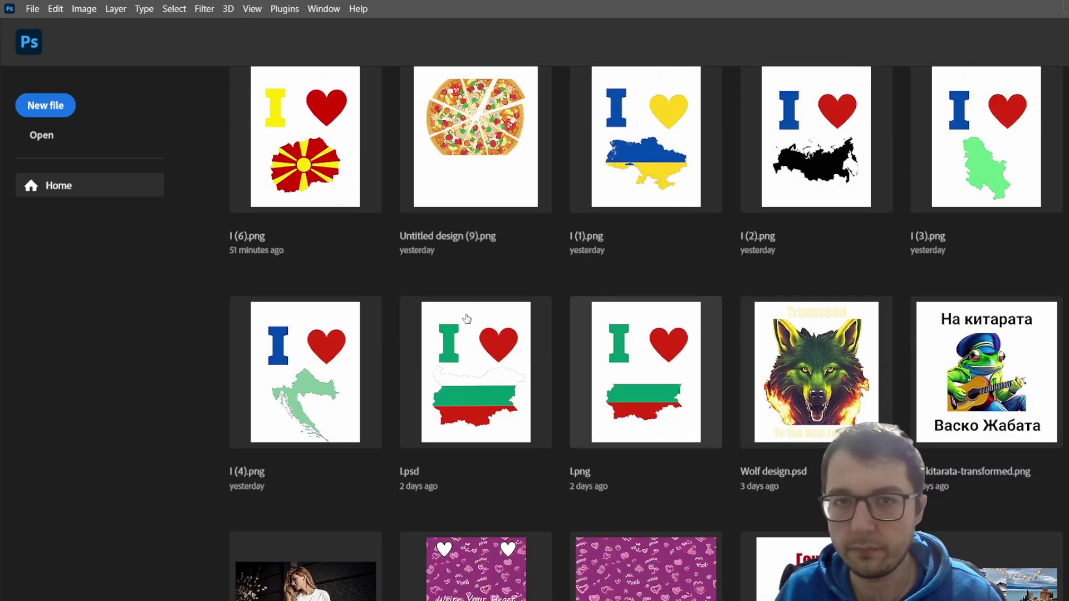
scroll(467, 319, "down", 3)
scroll(389, 328, "down", 3)
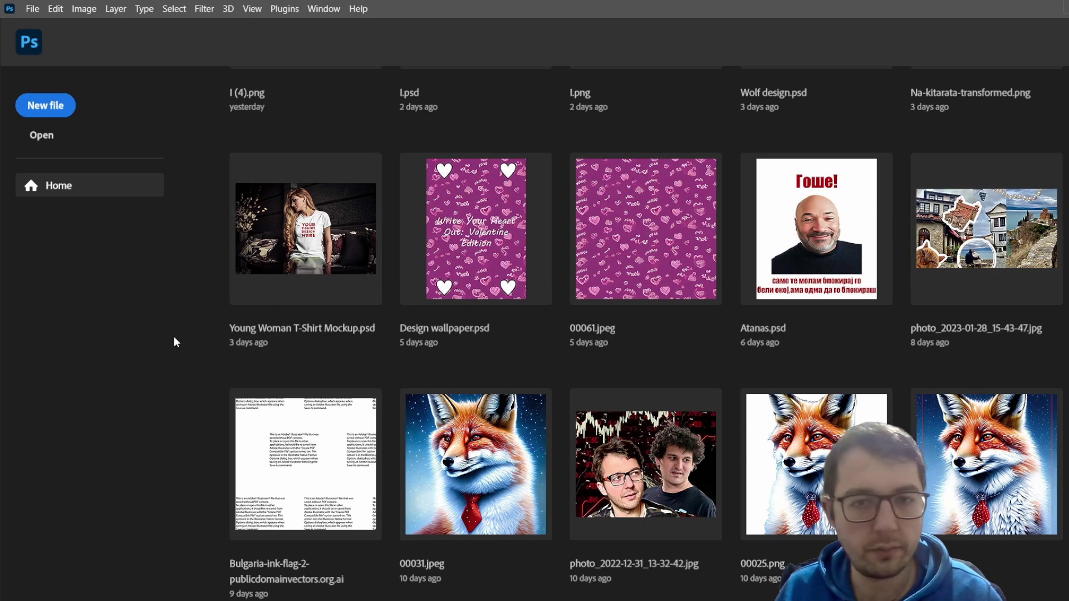
scroll(474, 401, "up", 3)
scroll(462, 362, "up", 4)
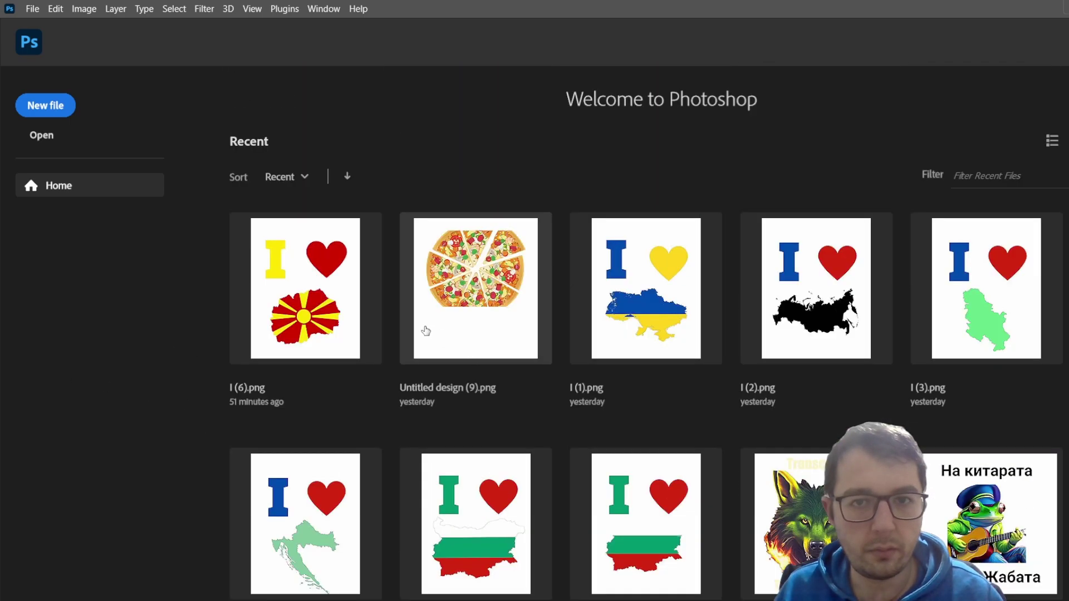
scroll(426, 334, "down", 3)
scroll(401, 345, "up", 2)
scroll(501, 379, "down", 4)
scroll(496, 396, "up", 5)
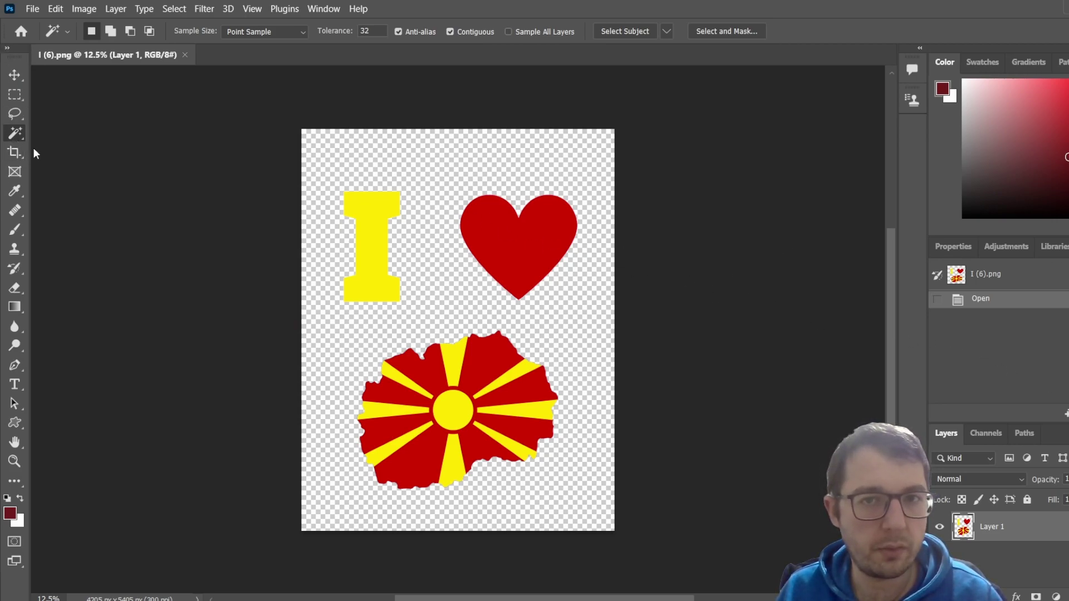
Step: Magic-wand select the yellow I, red heart and every flag wedge, then invert the selection
left_click(369, 255)
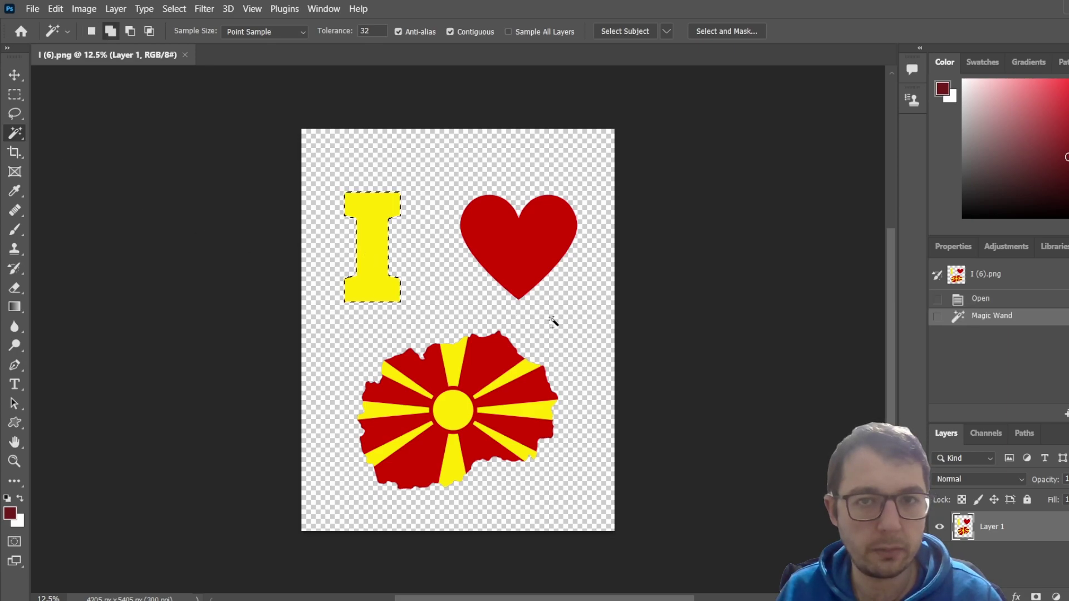
left_click(533, 254)
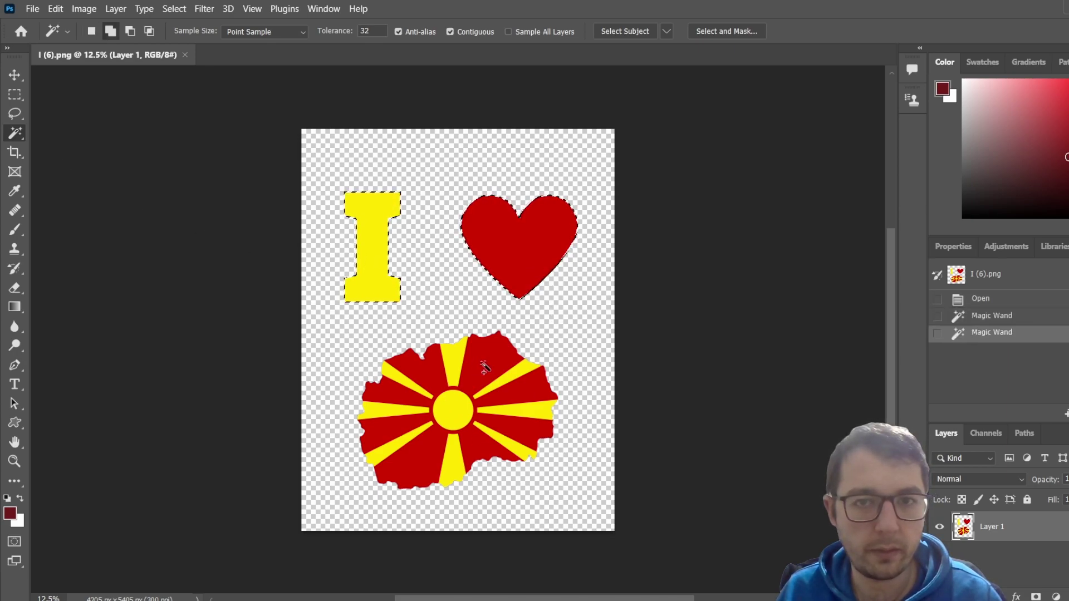
left_click(484, 367)
left_click(504, 396)
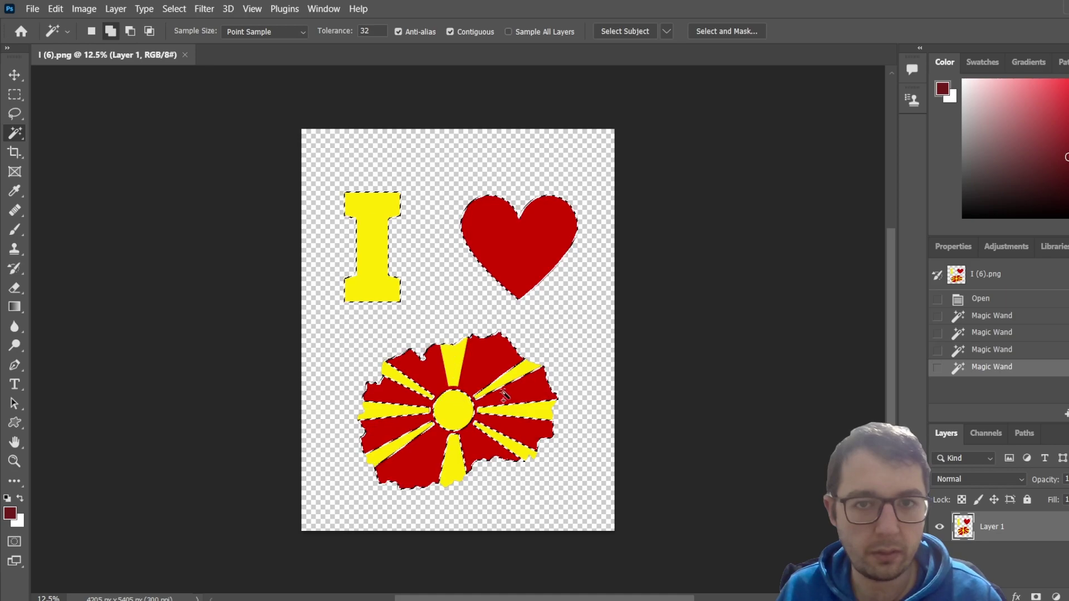
left_click(493, 437)
left_click(415, 390)
left_click(462, 445)
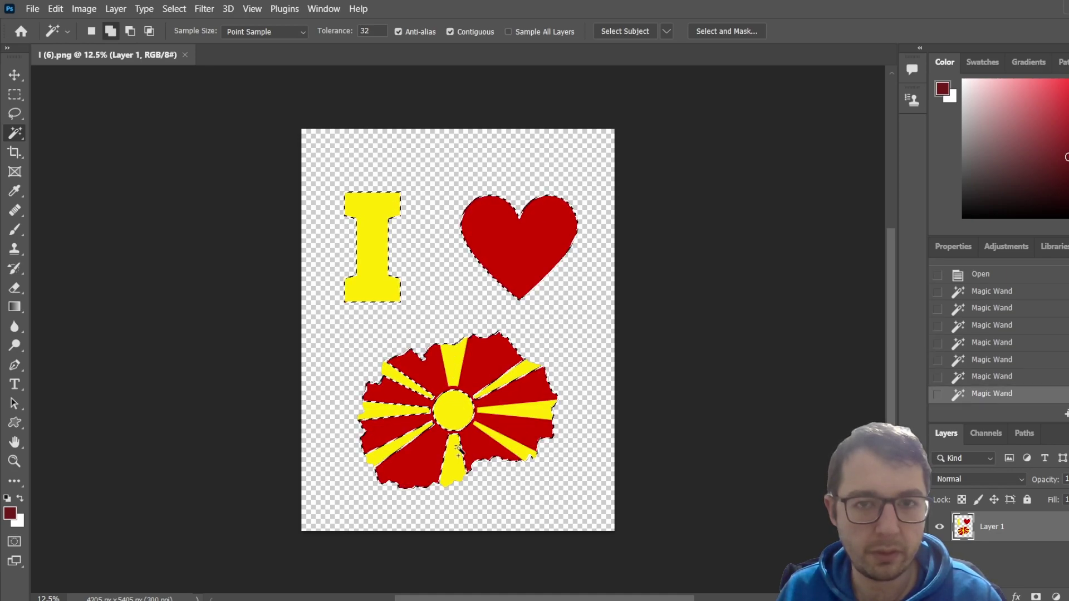
left_click(398, 438)
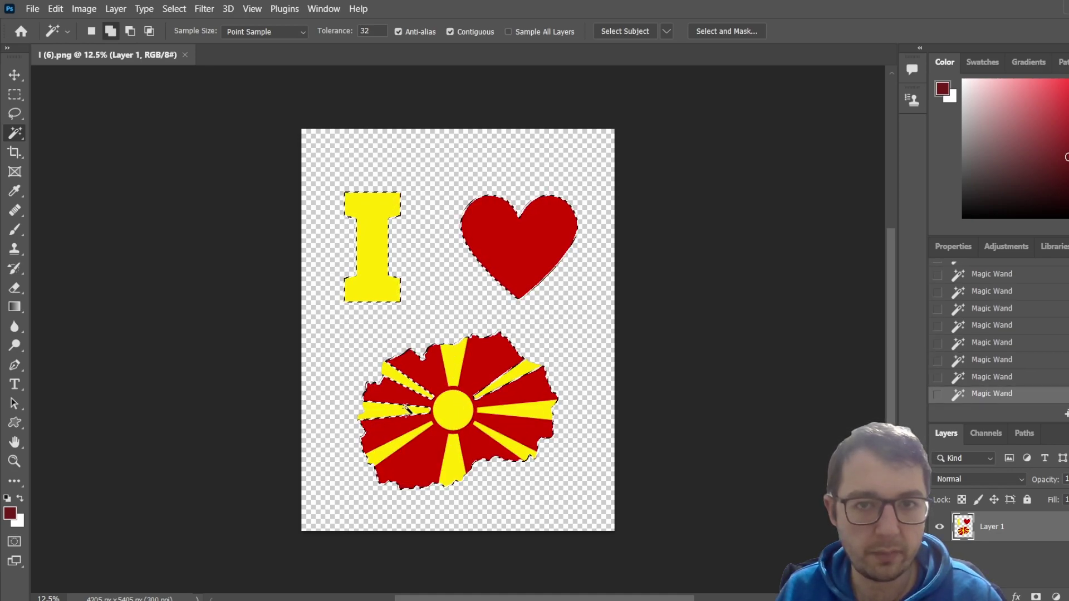
left_click(488, 394, "shift")
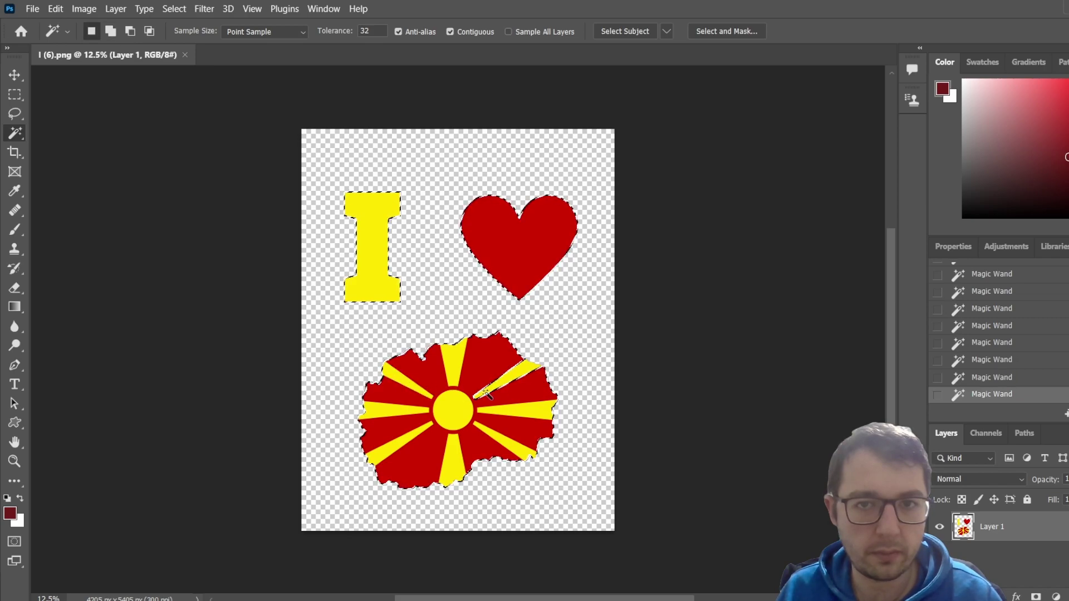
left_click(490, 390, "shift")
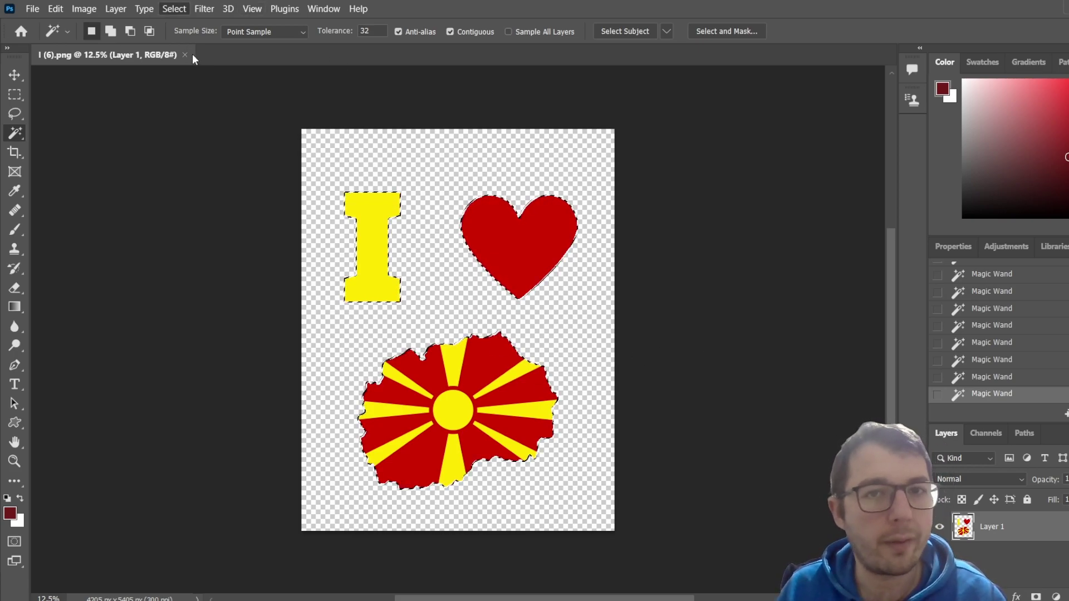
key("ctrl+shift+i")
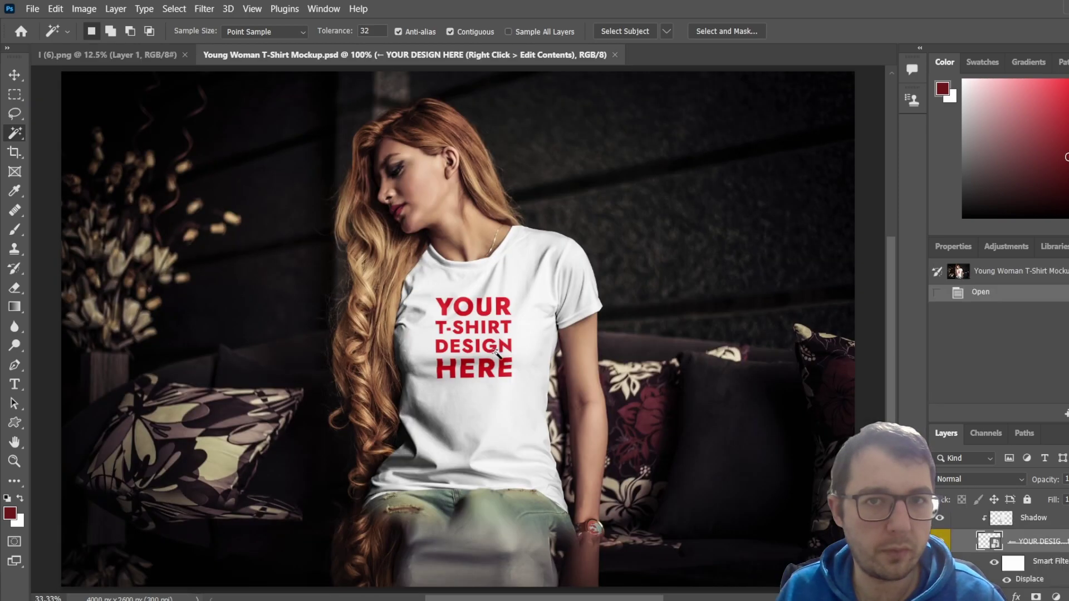
Step: Open the shirt's smart-object artwork and copy the entire I (6).png canvas
double_click(989, 541)
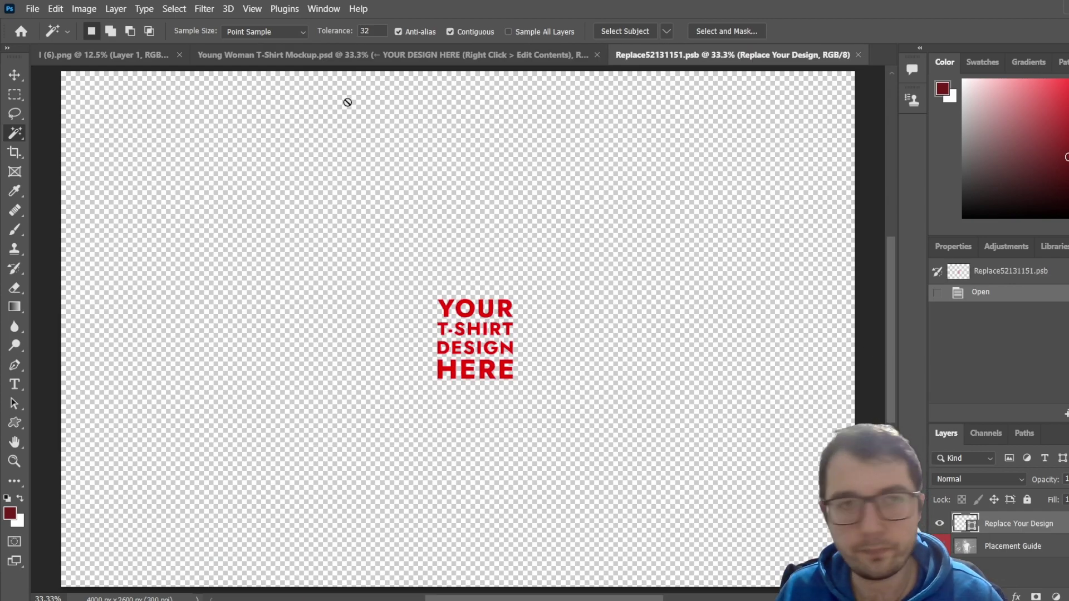
left_click(101, 63)
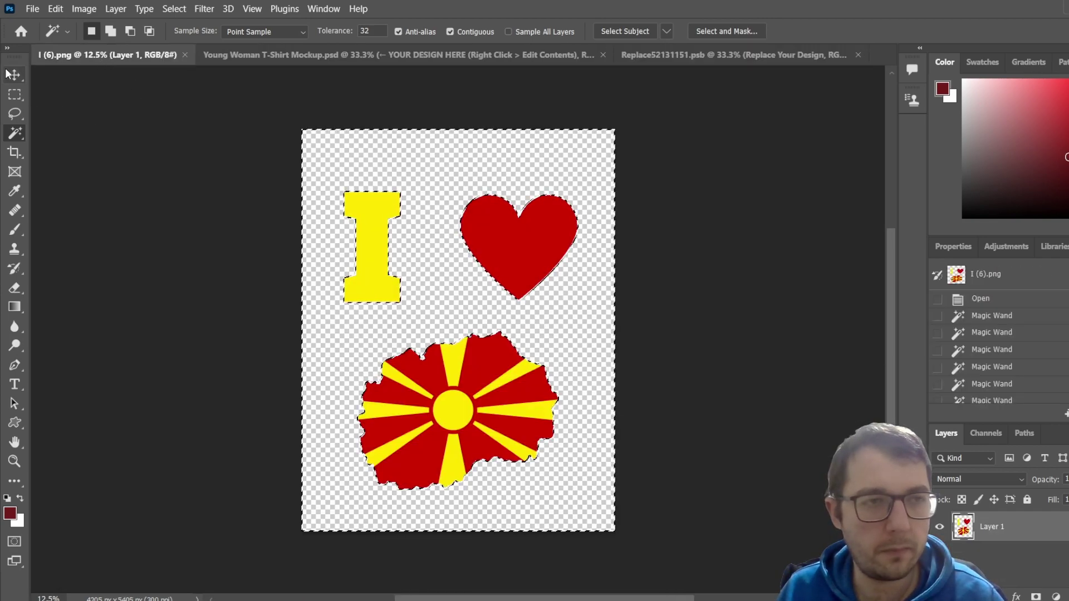
key("v")
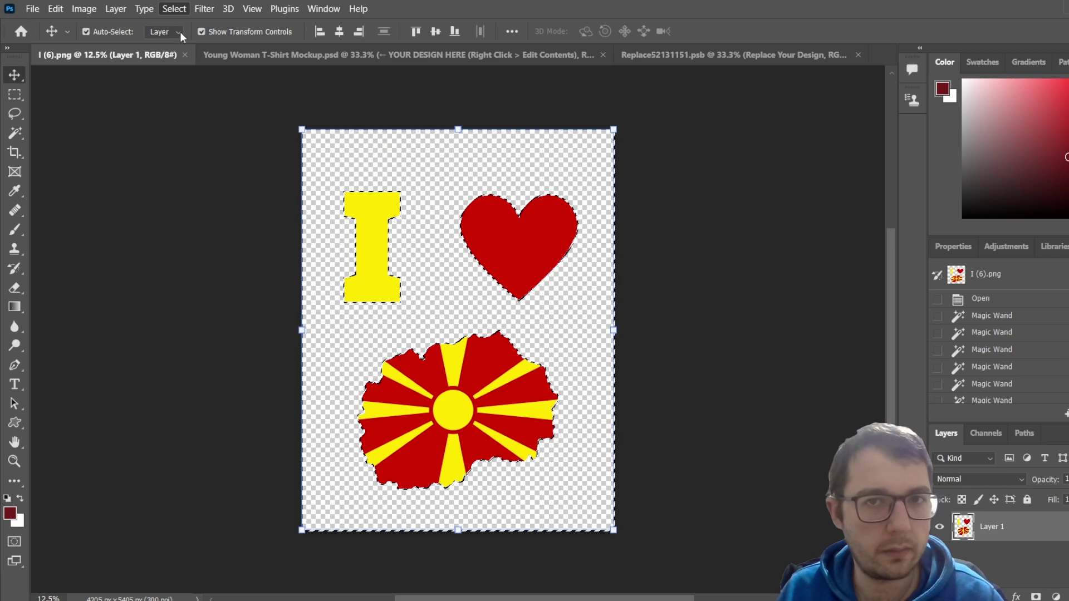
key("ctrl+a")
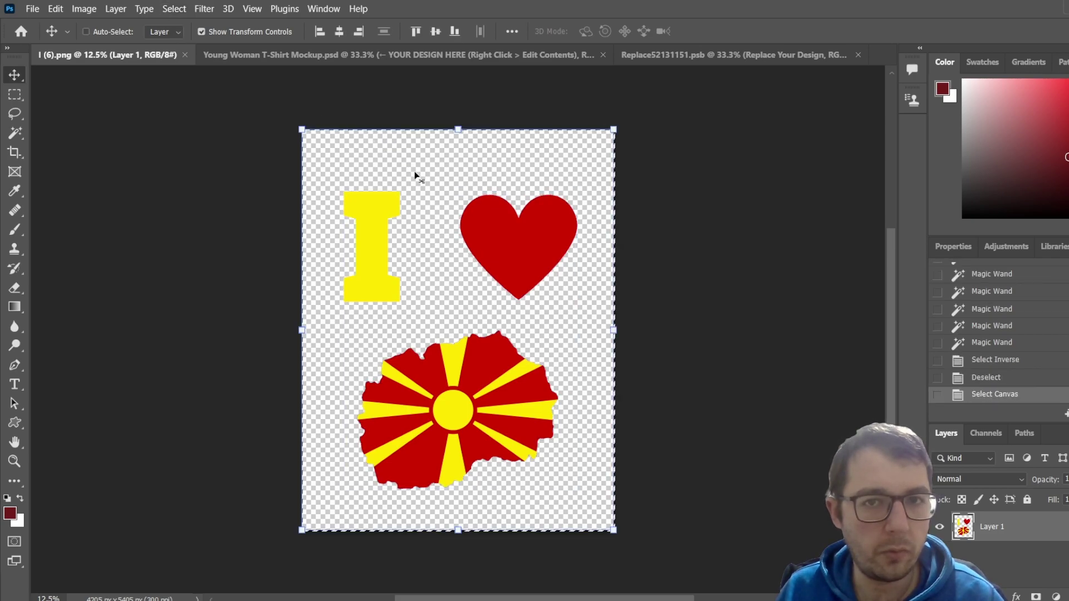
key("ctrl+c")
Step: Paste the design into Replace52131151.psb and delete the Replace Your Design placeholder layer
left_click(668, 55)
key("ctrl+v")
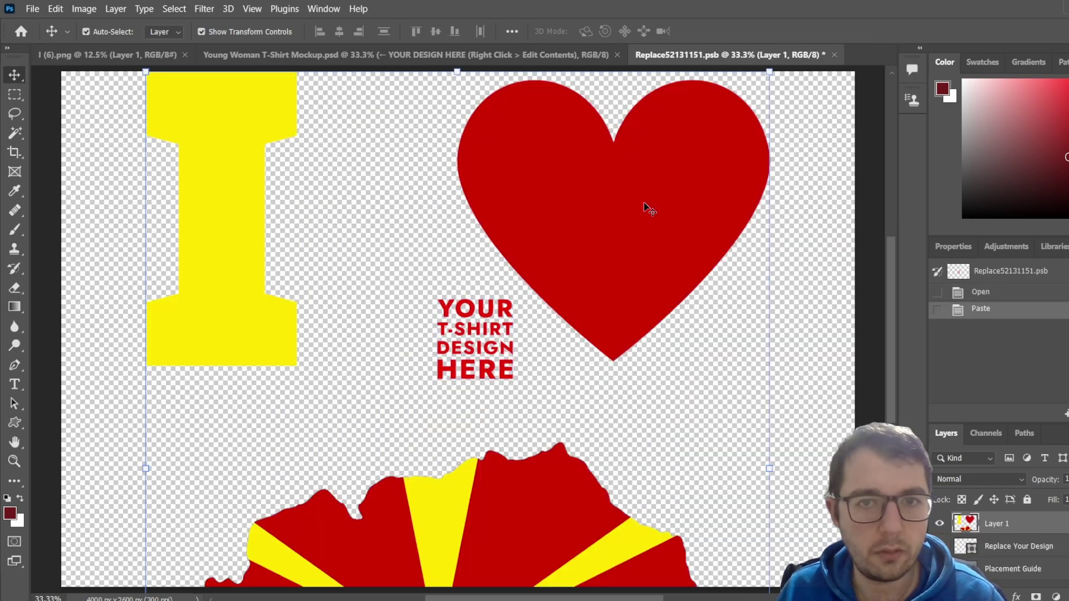
left_click(477, 328)
key("Delete")
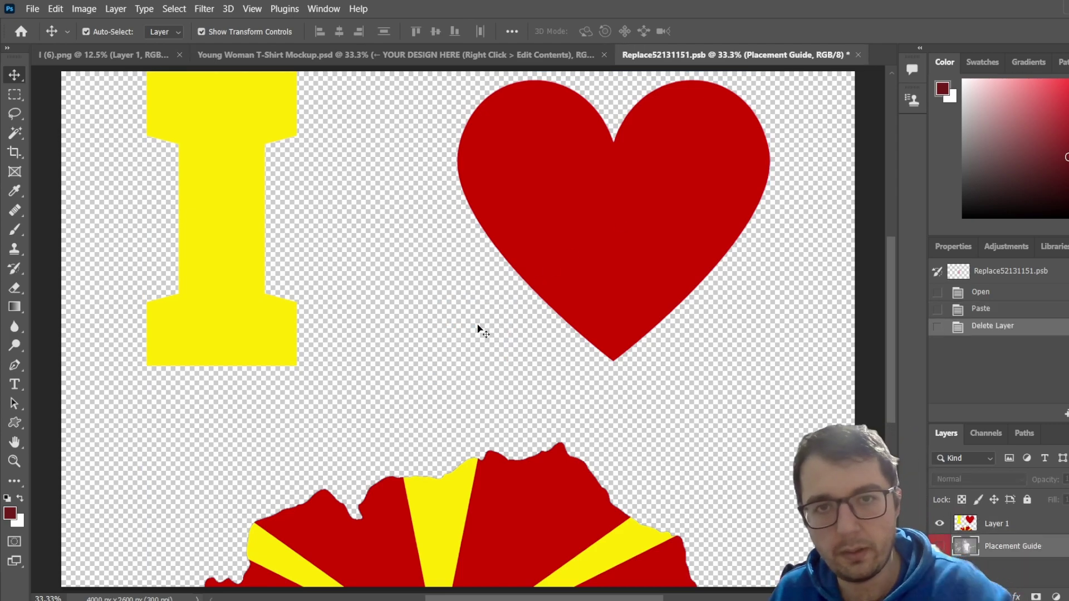
scroll(480, 318, "down", 3)
scroll(487, 318, "down", 2)
Step: Show the placement guide and shrink the pasted design down to fit the shirt
left_click(535, 293)
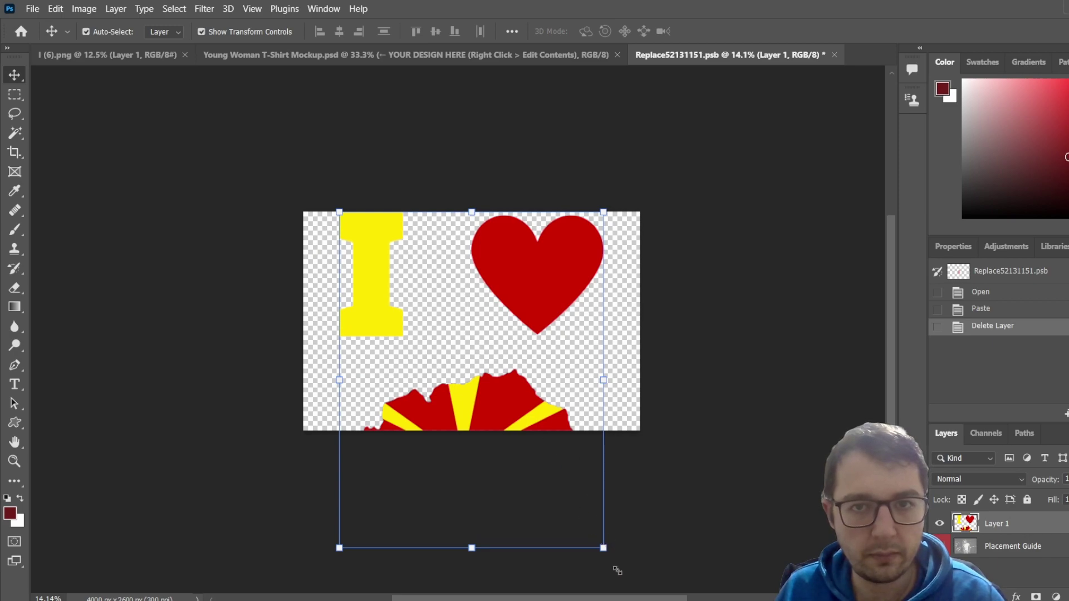
left_click(940, 546)
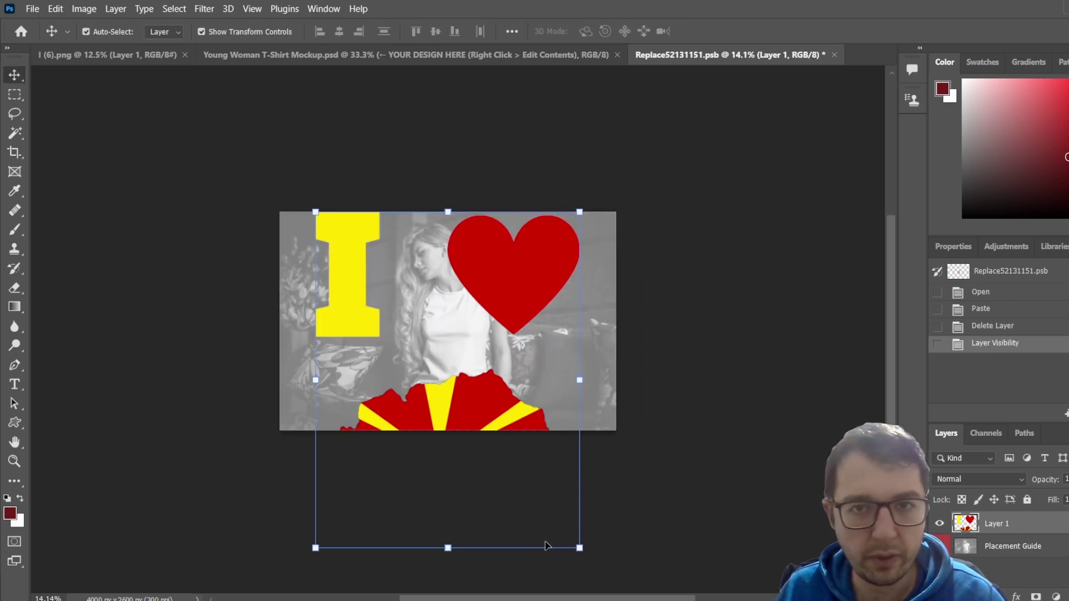
mouse_move(579, 548)
left_mouse_down()
mouse_move(422, 347)
mouse_move(385, 327)
mouse_move(382, 195)
left_mouse_up()
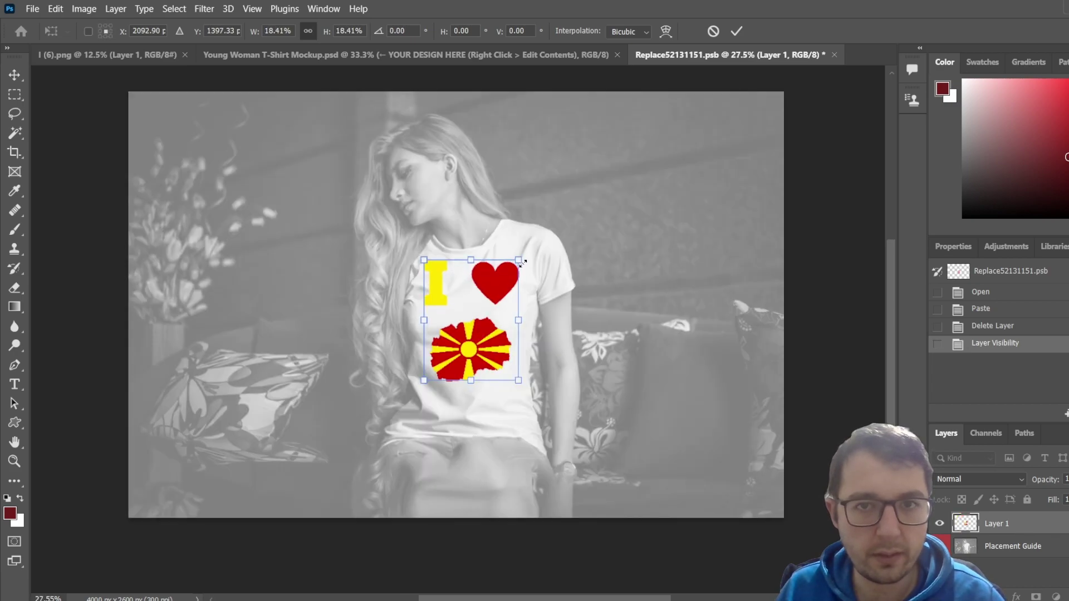
Step: Enlarge the design to 19.39% and centre it on the chest, then commit
left_click_drag(513, 264, 519, 258)
left_click_drag(482, 295, 484, 297)
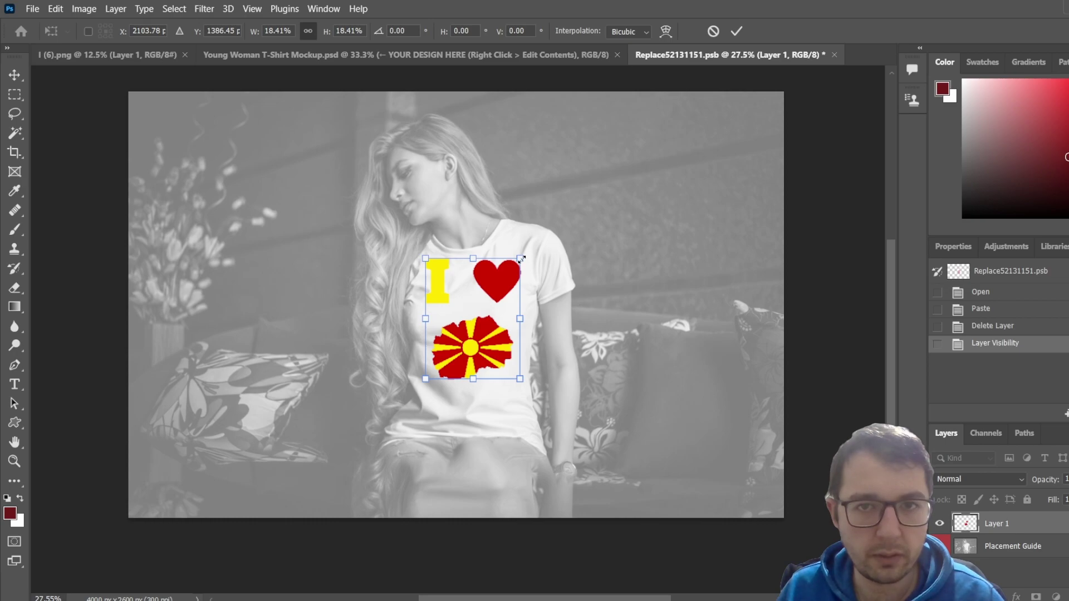
left_click_drag(522, 259, 523, 255)
left_click_drag(496, 288, 495, 294)
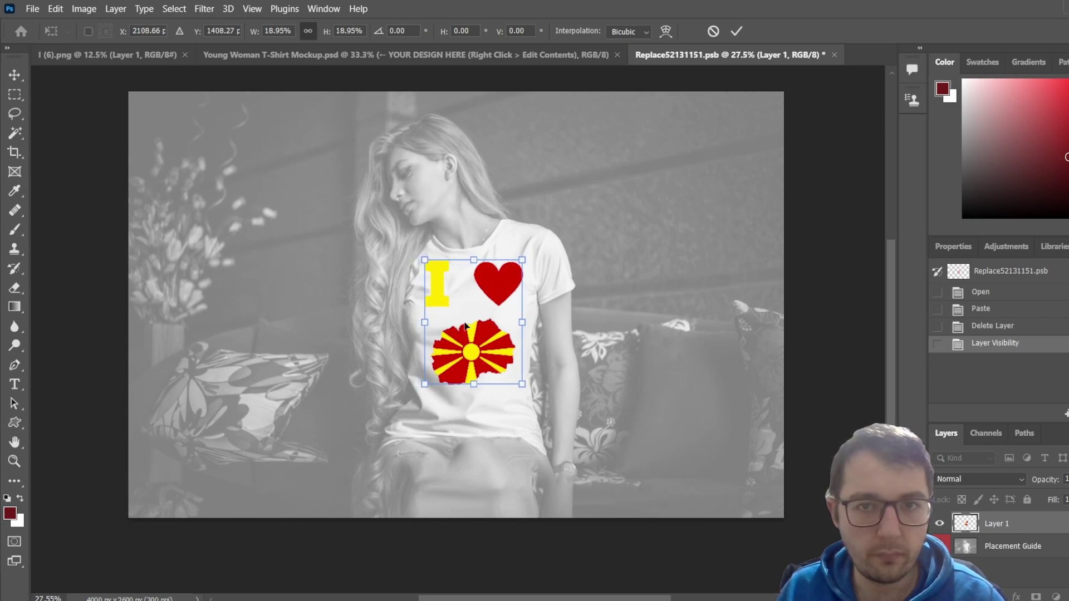
left_click_drag(467, 328, 465, 326)
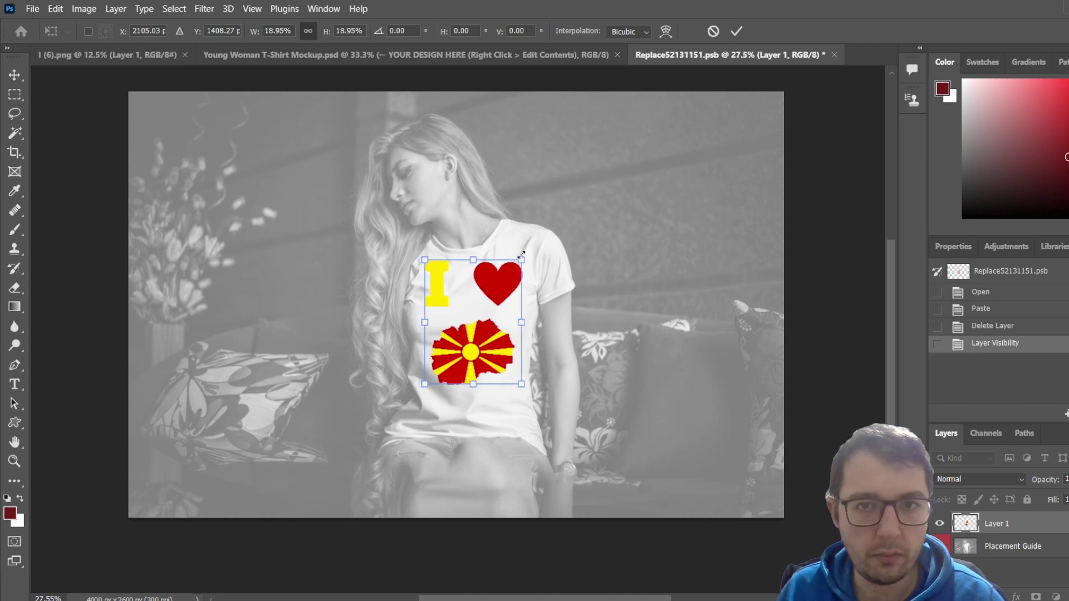
left_click_drag(521, 255, 524, 252)
left_click_drag(497, 300, 494, 299)
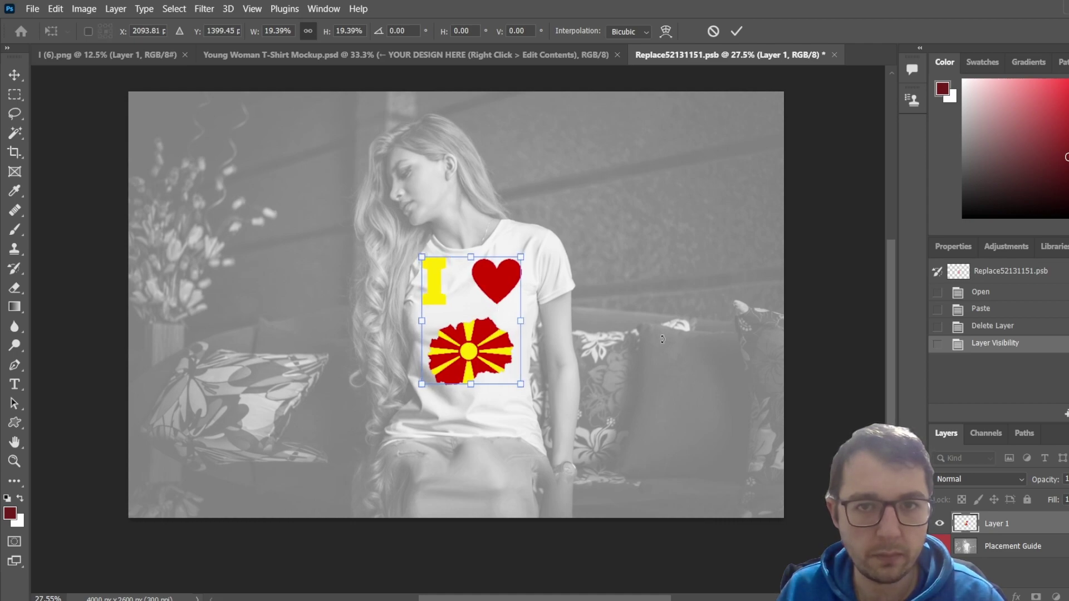
key("Return")
Step: Save the placement .psb and view the Young Woman T-Shirt Mockup with the new design
left_click(940, 546)
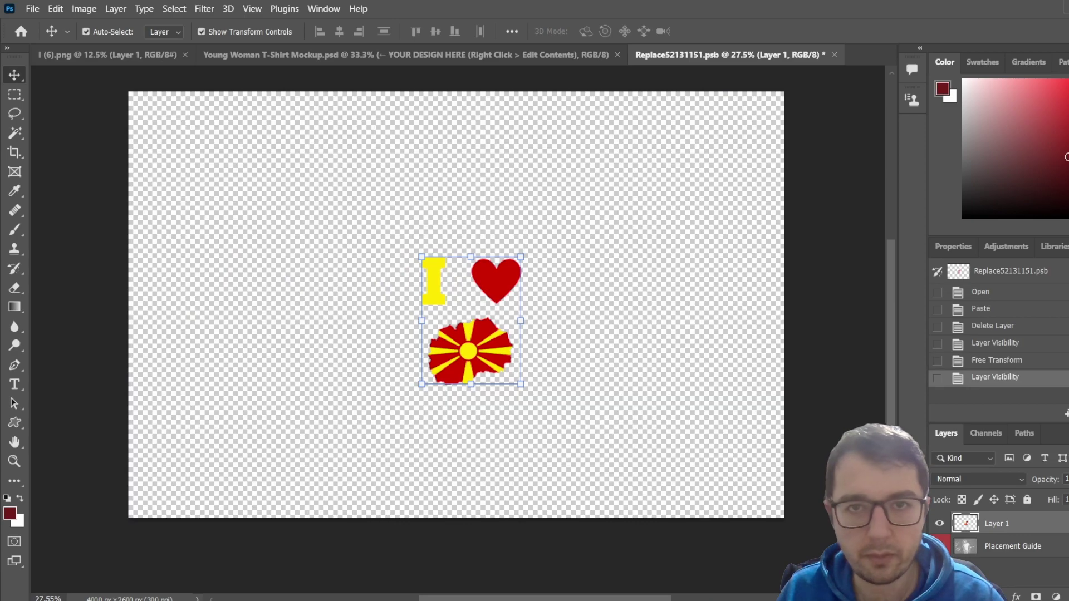
left_click(940, 547)
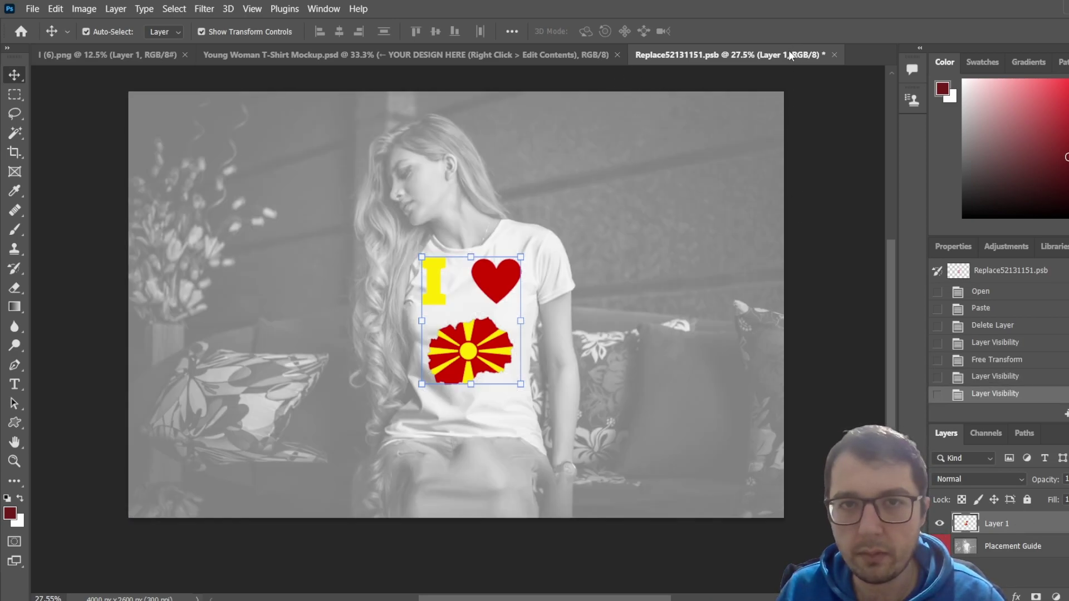
key("ctrl+s")
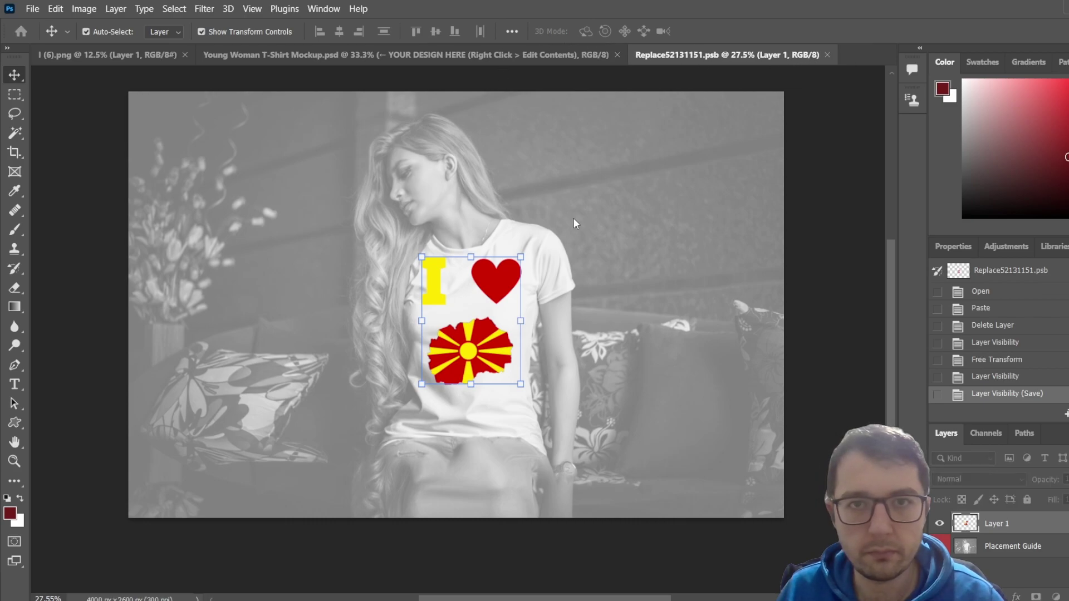
left_click(545, 54)
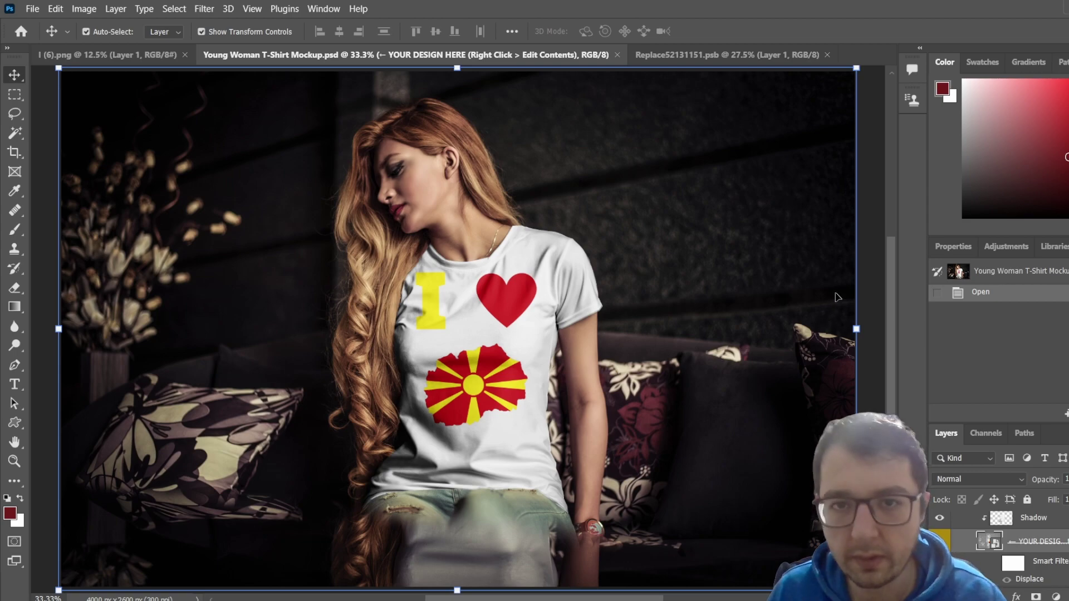
key("alt")
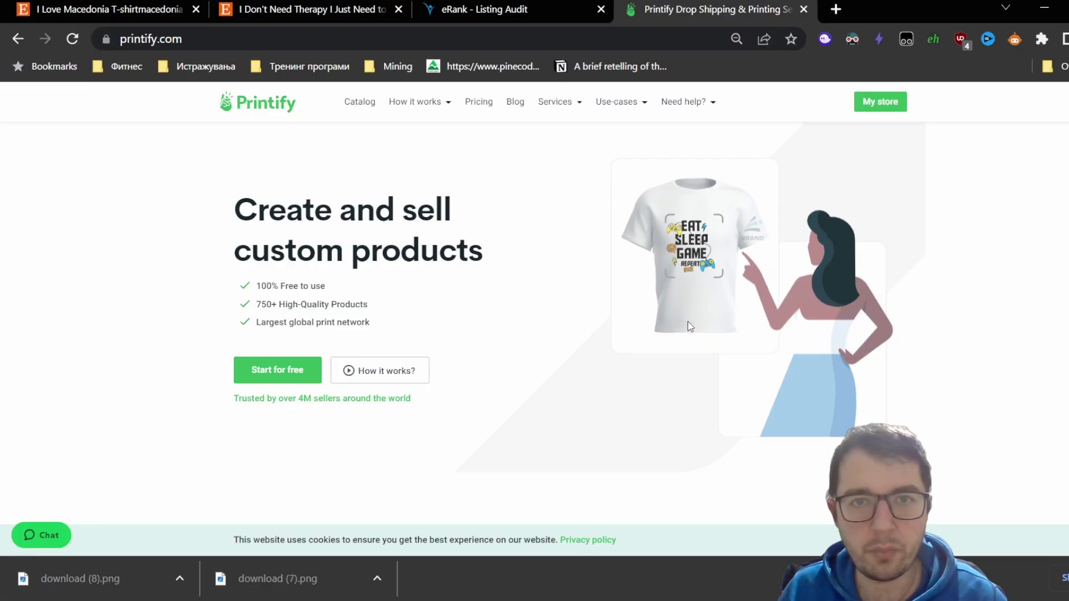
Step: Browse Catalog > Men's Clothing > T-shirts and expand the fulfillment location list
left_click(348, 107)
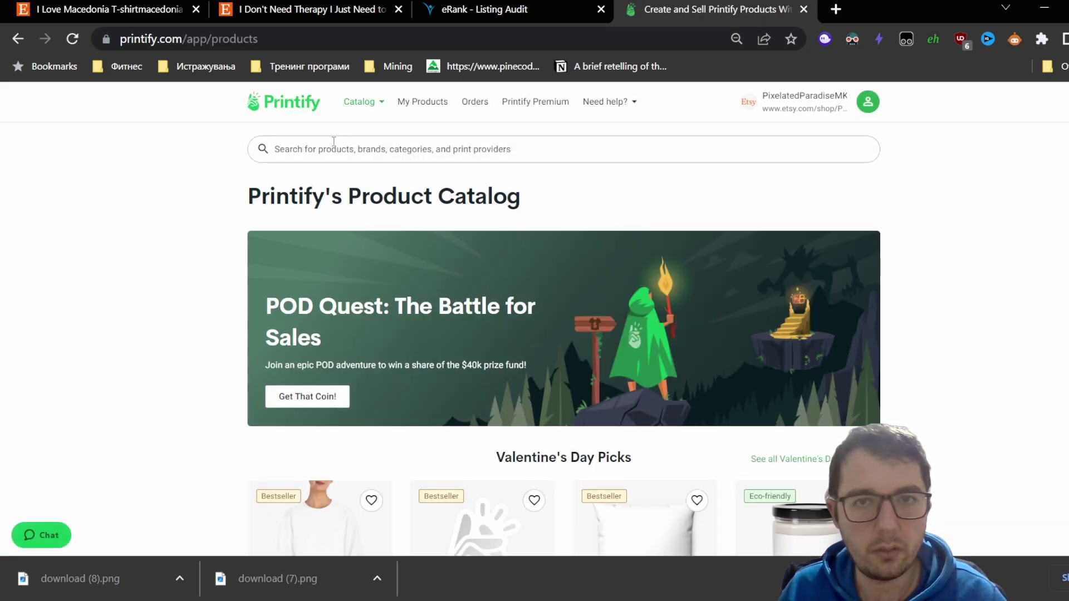
mouse_move(360, 102)
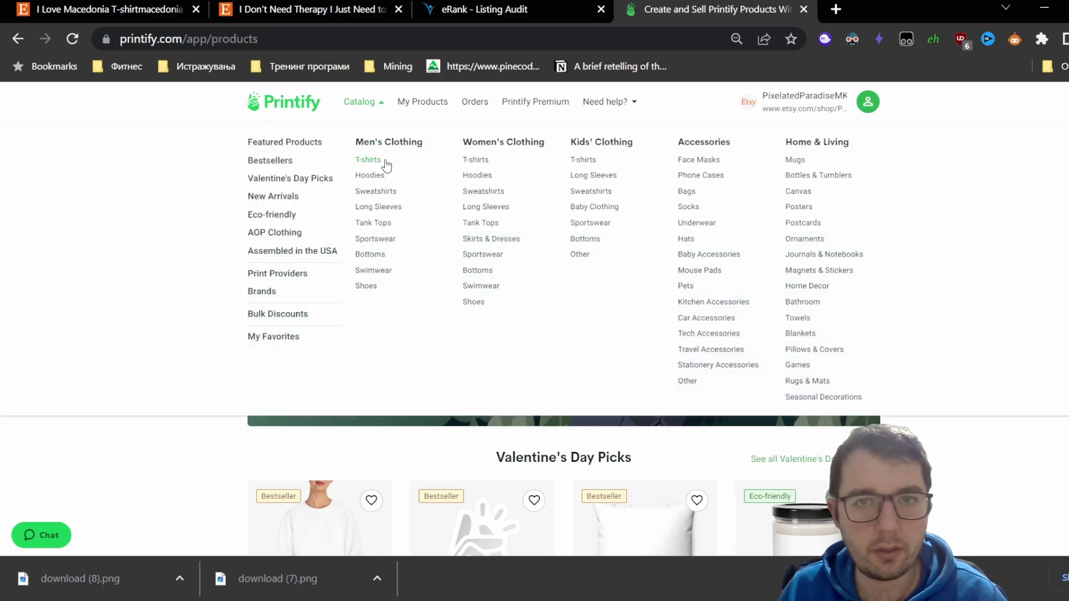
left_click(369, 160)
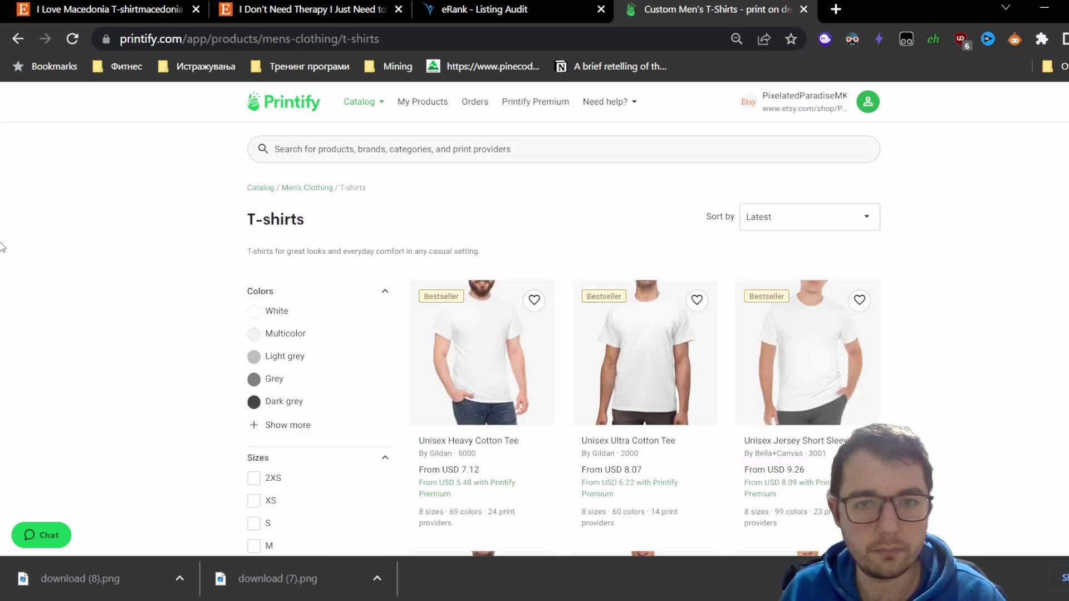
scroll(84, 248, "down", 2)
scroll(188, 251, "down", 4)
scroll(249, 440, "down", 4)
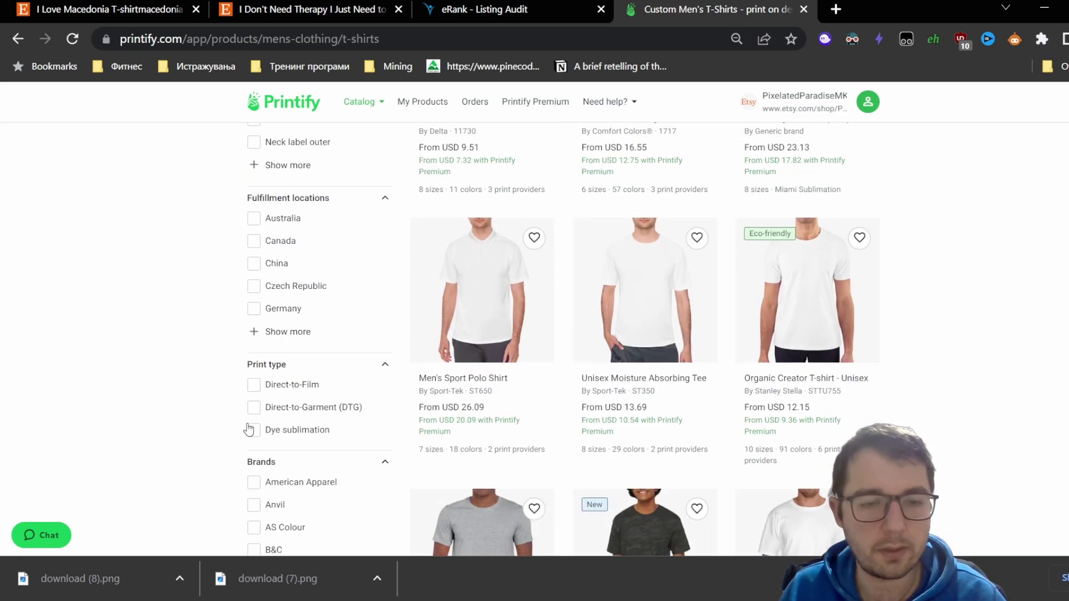
left_click(299, 332)
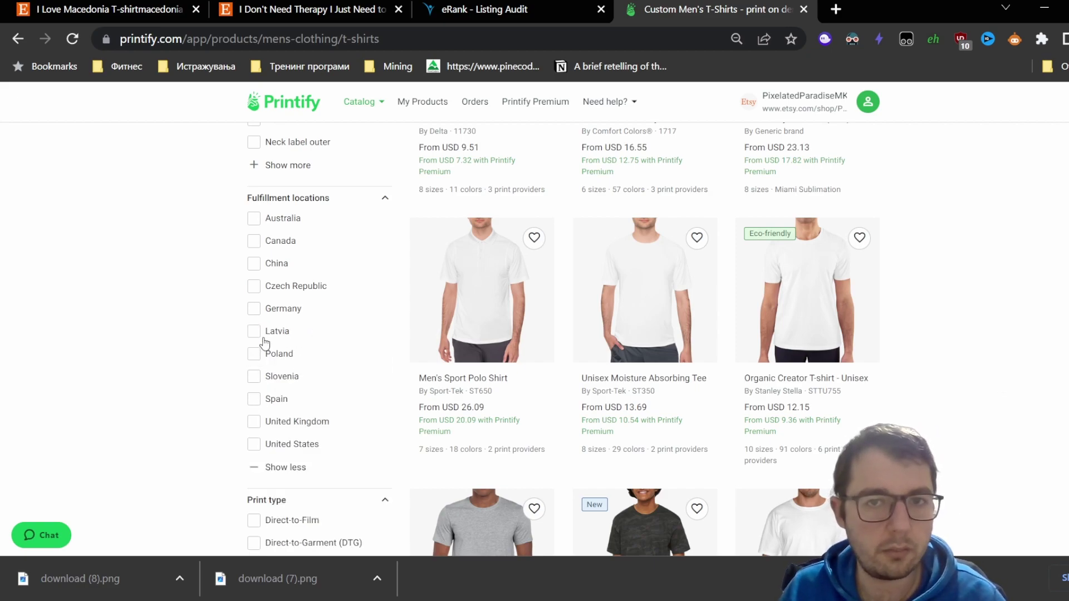
scroll(206, 336, "down", 2)
scroll(241, 304, "down", 1)
scroll(256, 301, "up", 2)
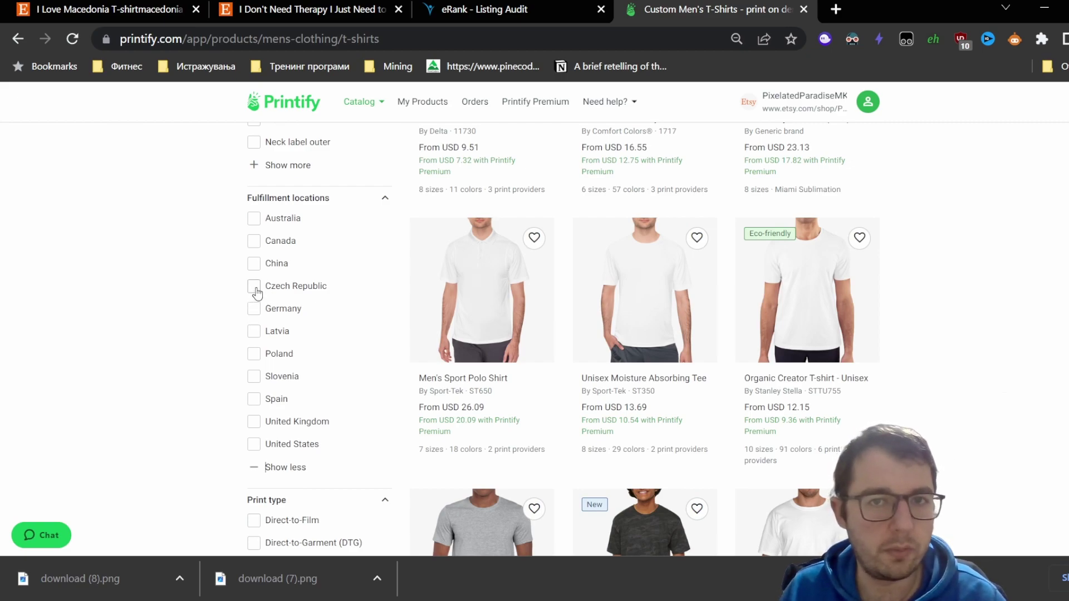
Step: Filter fulfilment to Czech Republic, Germany, Latvia, Poland, Slovenia, Spain and United Kingdom
left_click(254, 286)
left_click(254, 339)
left_click(254, 362)
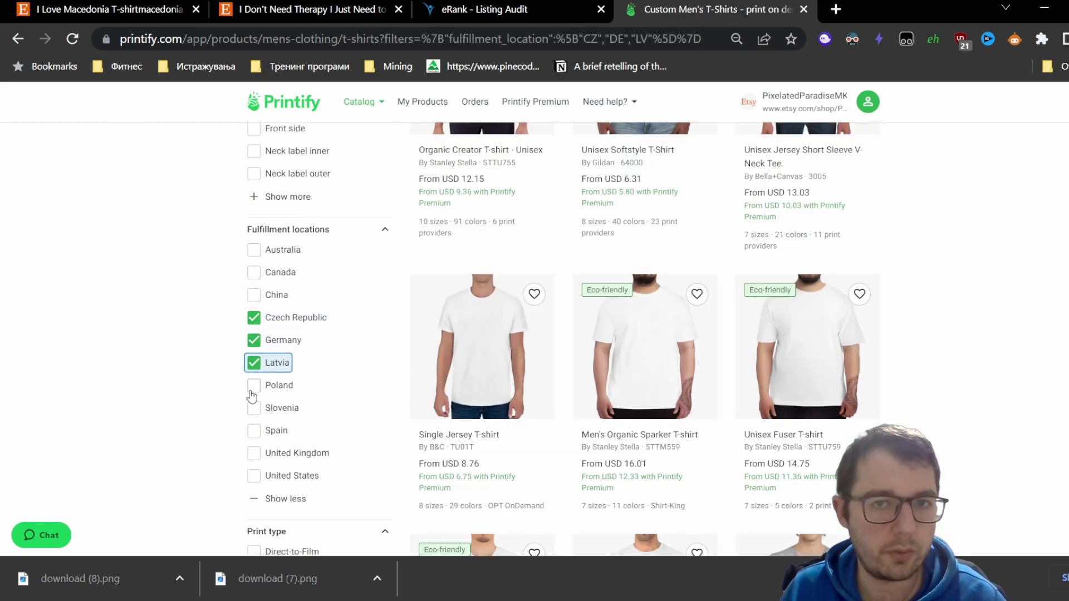
left_click(254, 385)
left_click(254, 408)
left_click(254, 431)
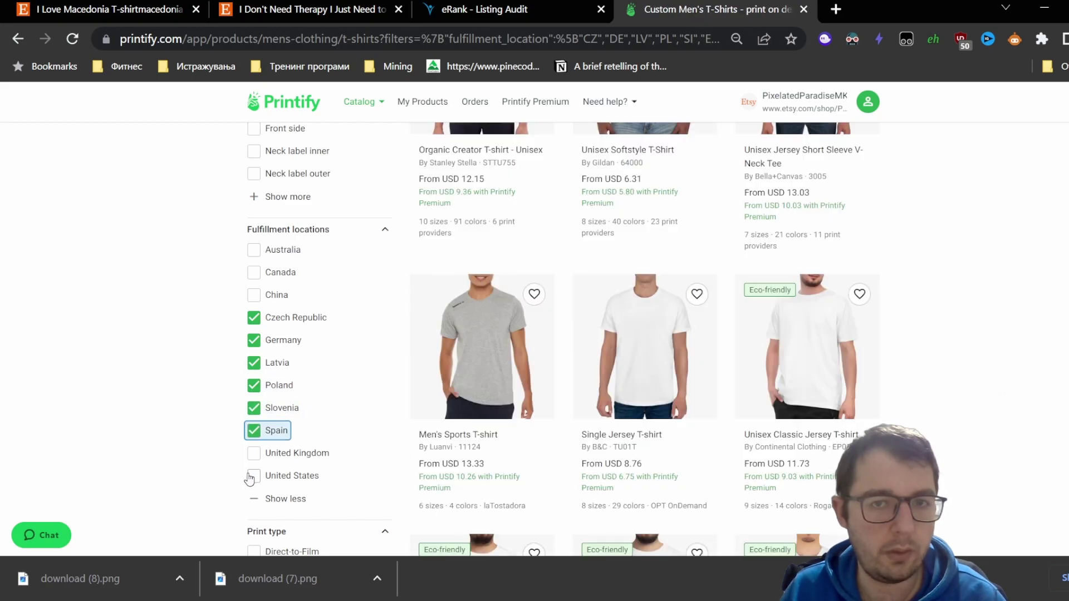
left_click(254, 453)
scroll(145, 345, "up", 10)
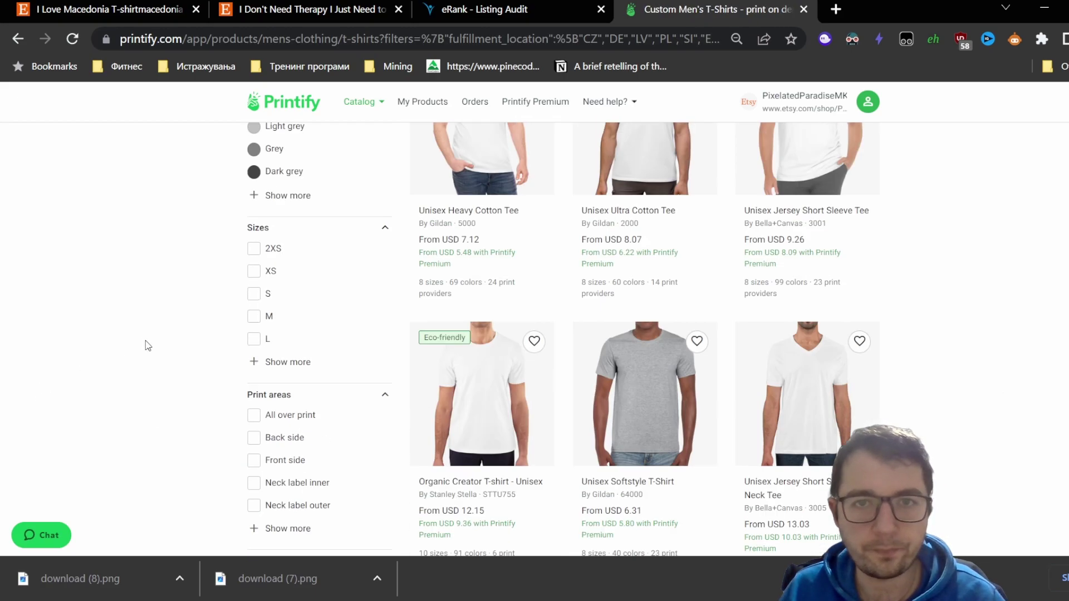
scroll(677, 289, "down", 3)
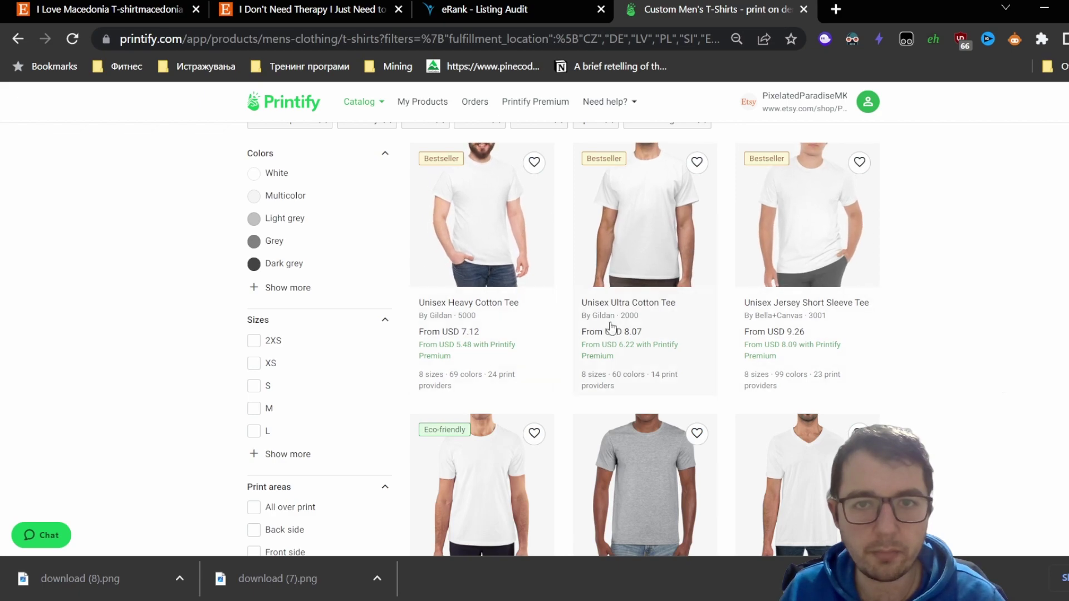
scroll(502, 377, "up", 2)
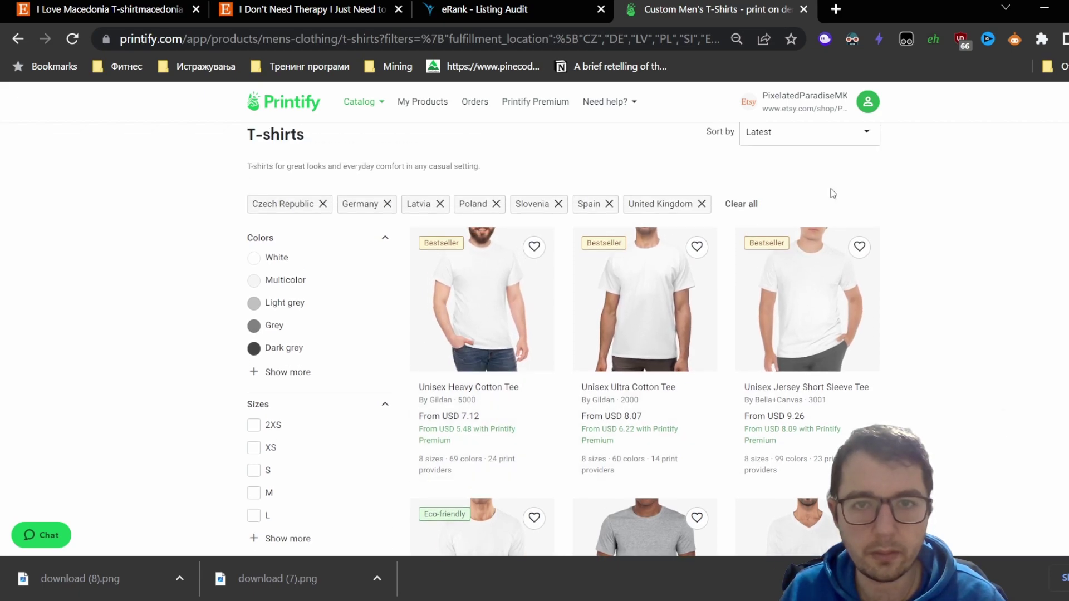
Step: Sort the T-shirts by lowest price and open the Unisex Heavy Cotton Tee
left_click(814, 135)
left_click(808, 186)
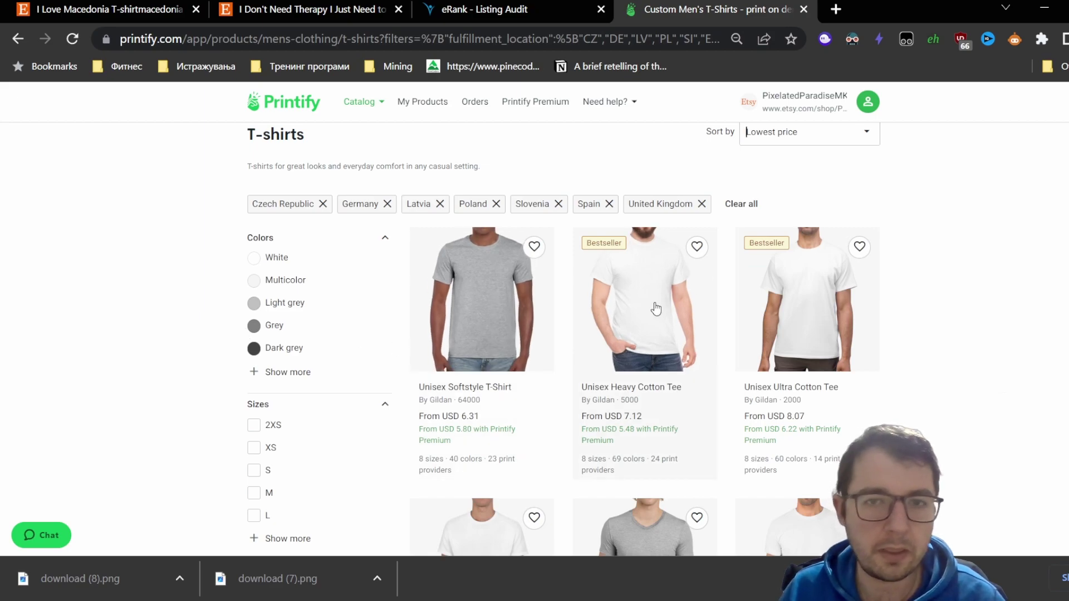
left_click(655, 306)
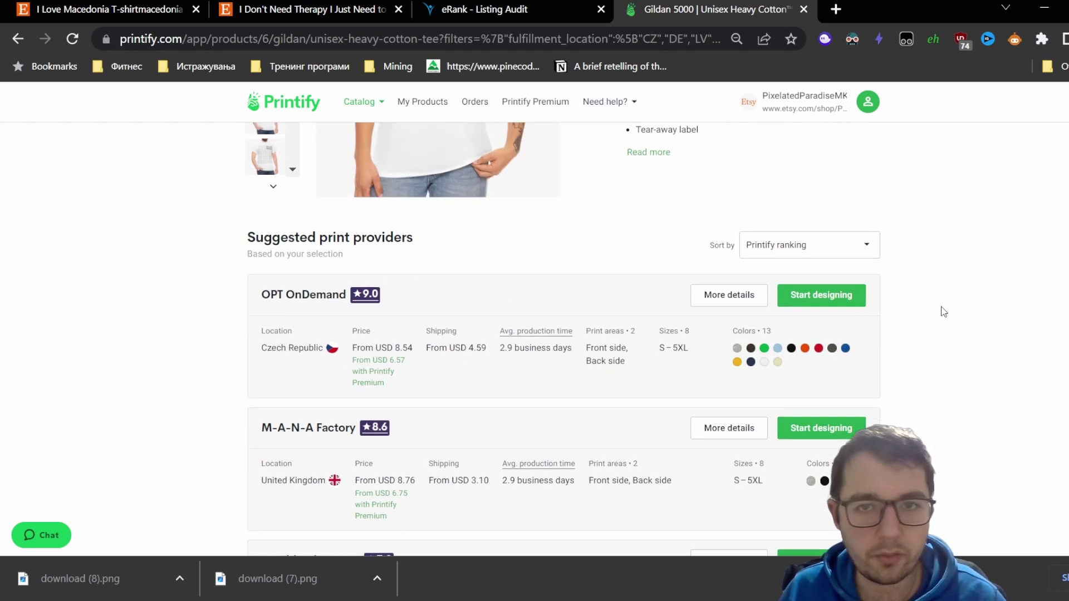
Step: Start designing the tee with OPT OnDemand and browse My library
left_click(842, 301)
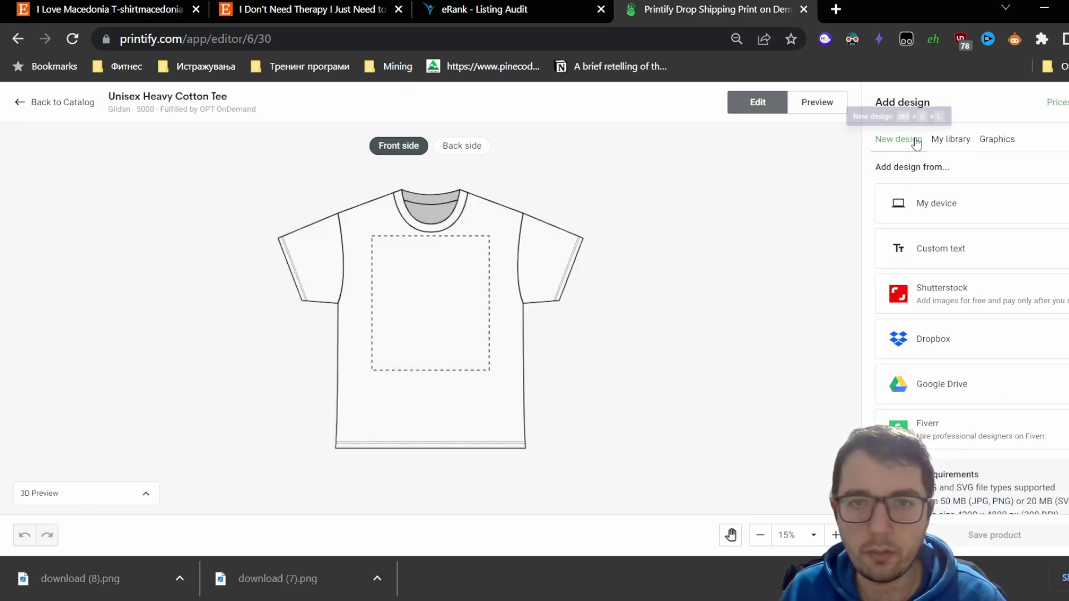
left_click(947, 139)
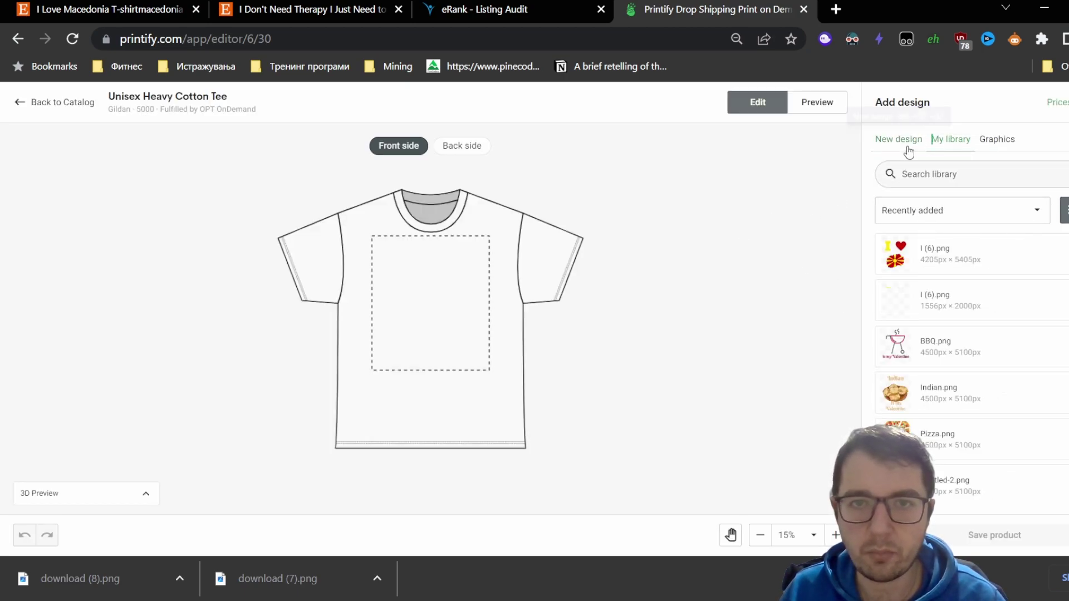
left_click(899, 139)
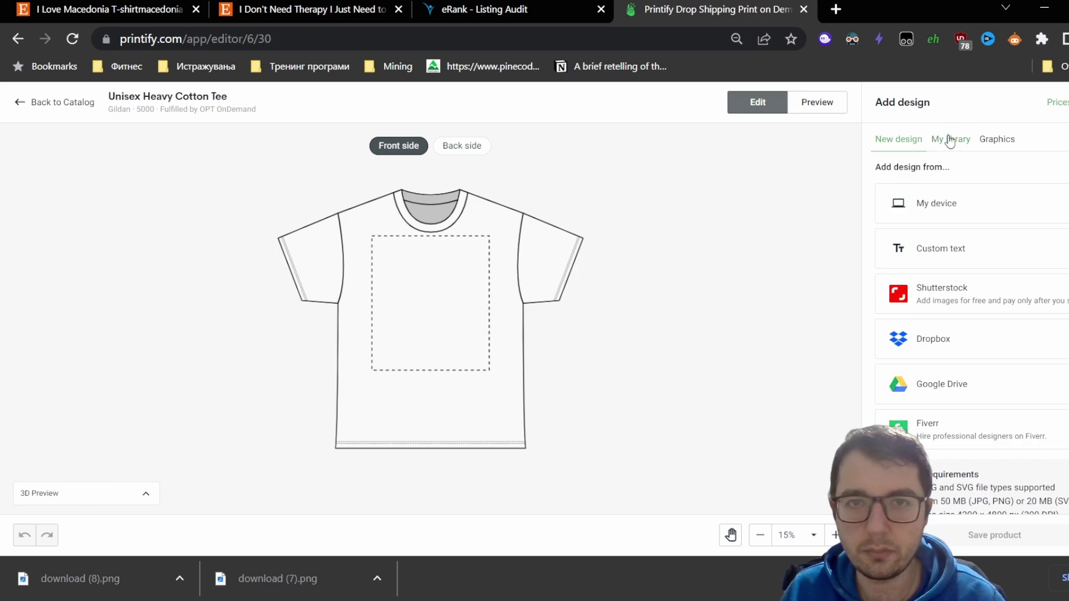
left_click(949, 139)
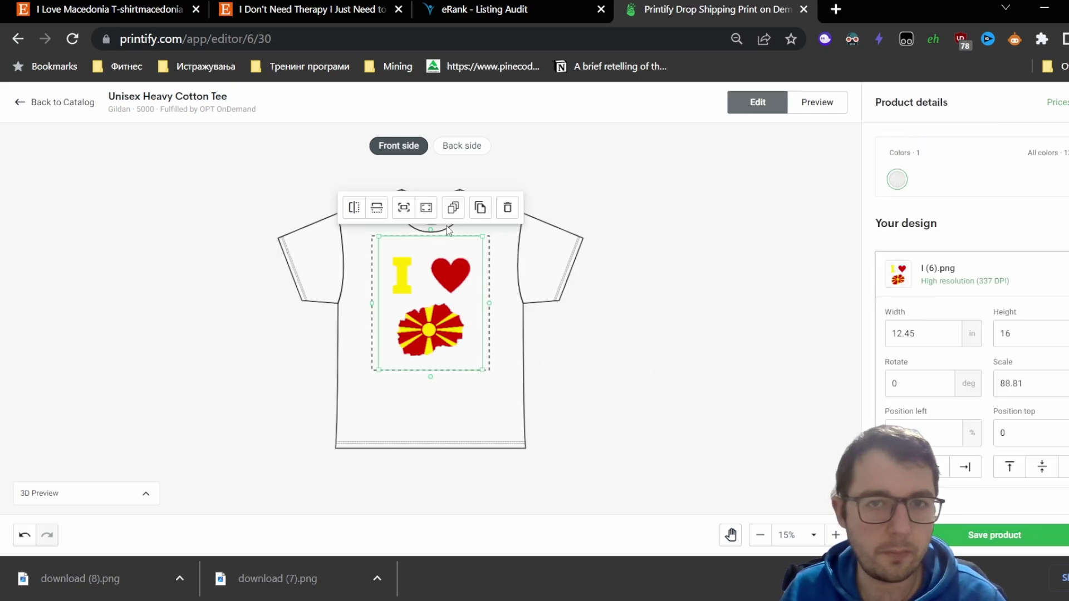
Step: Stretch I (6).png to fill the front print area and save the product
left_click(426, 208)
left_click(461, 303)
left_click(461, 304)
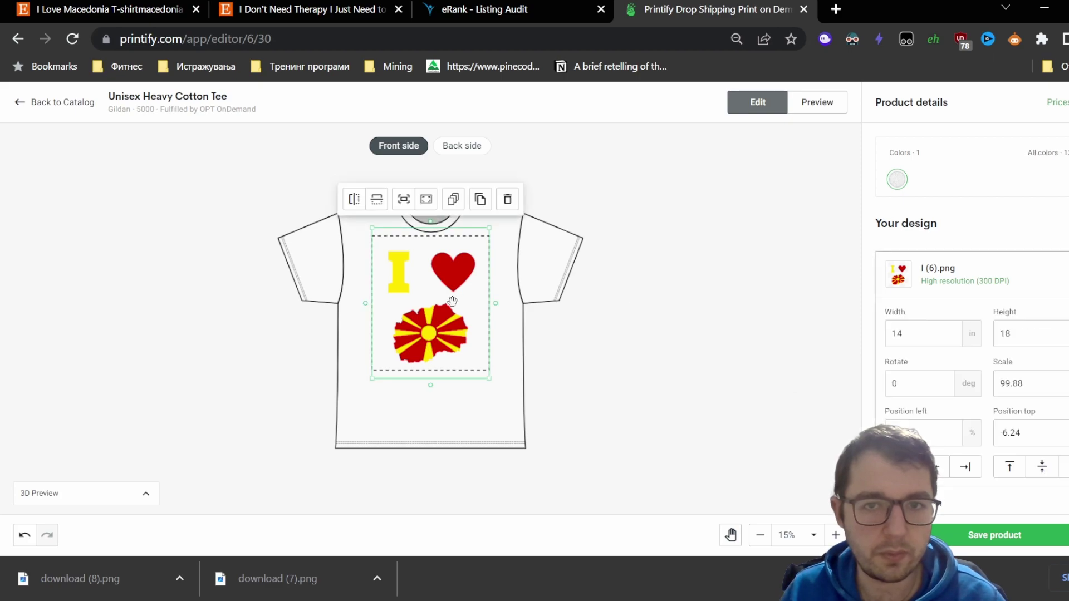
left_click(758, 400)
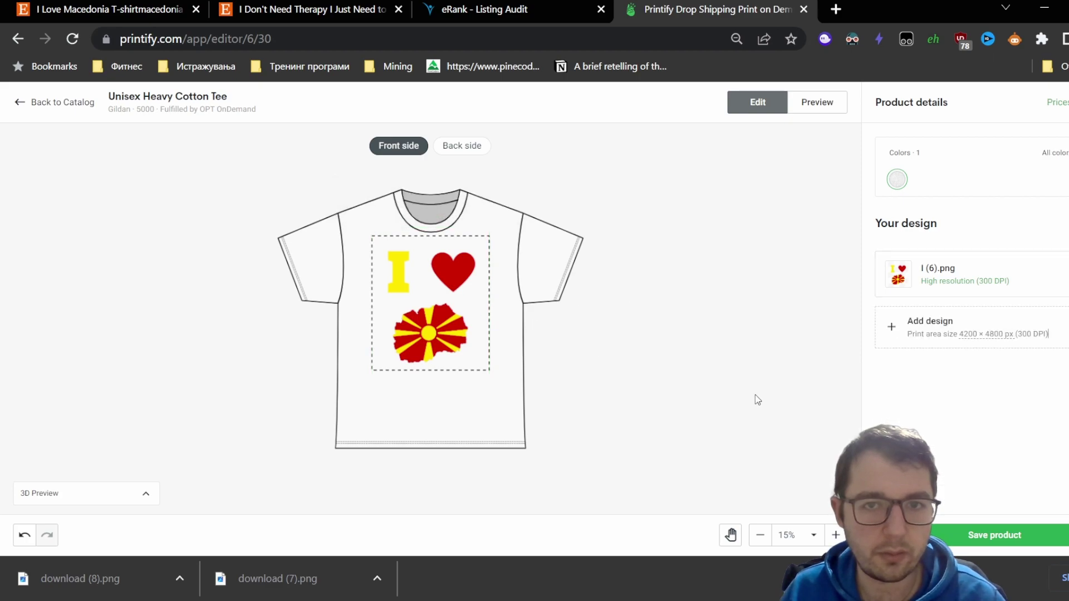
left_click(996, 536)
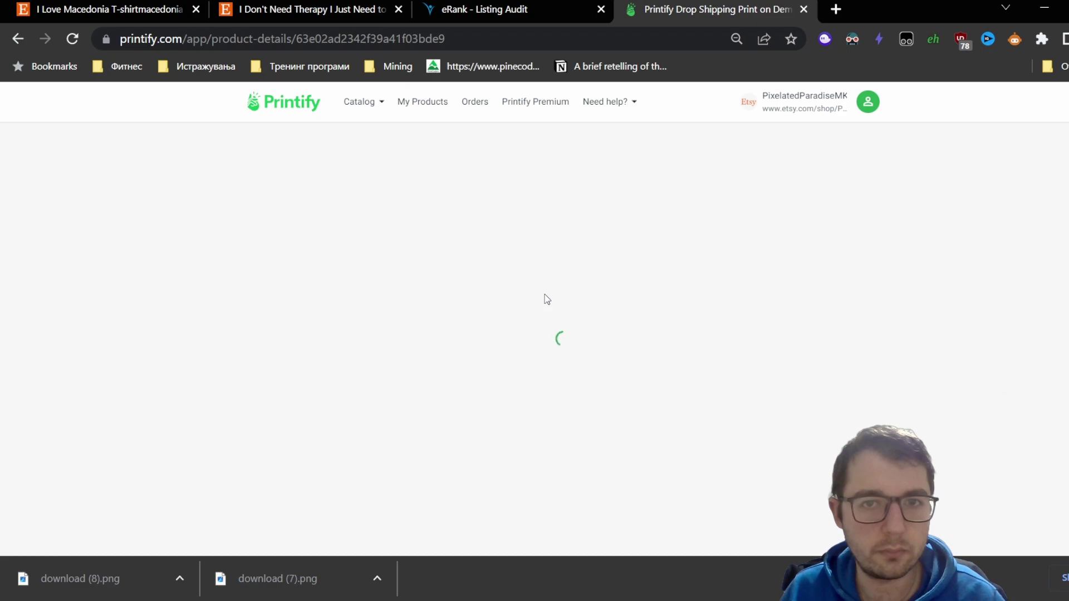
Step: Switch from Printify's mockups page to the I Love Macedonia Etsy listing tab
scroll(179, 215, "down", 5)
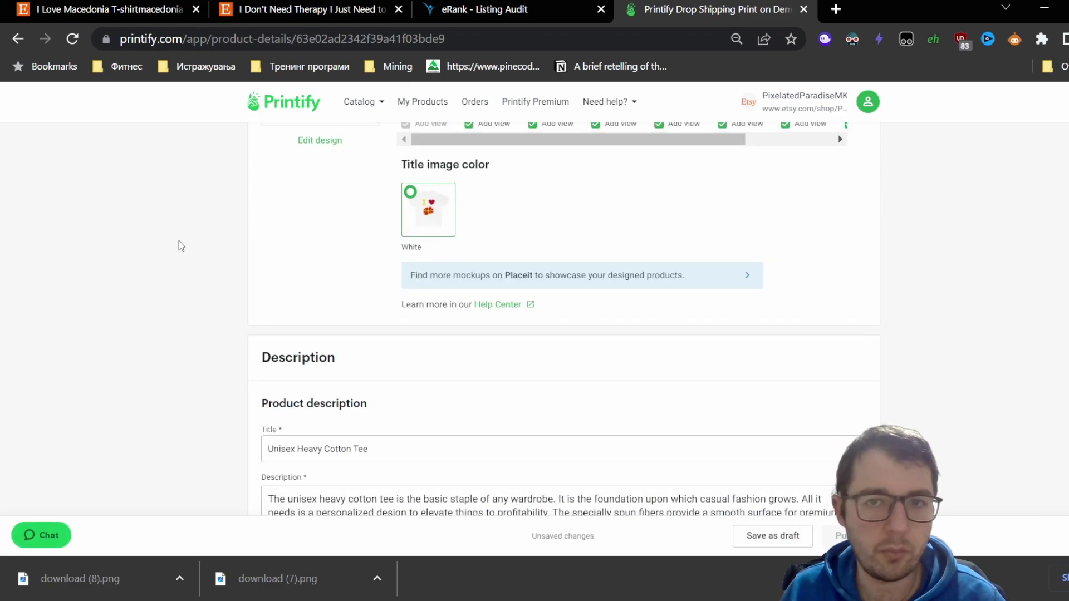
scroll(180, 239, "up", 1)
scroll(499, 296, "up", 3)
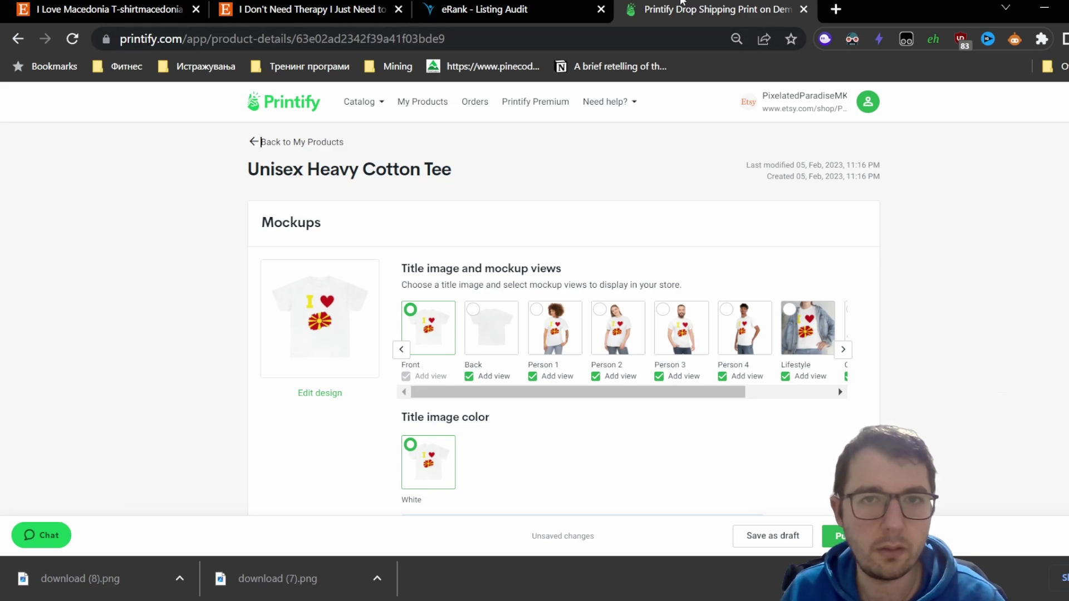
left_click(106, 9)
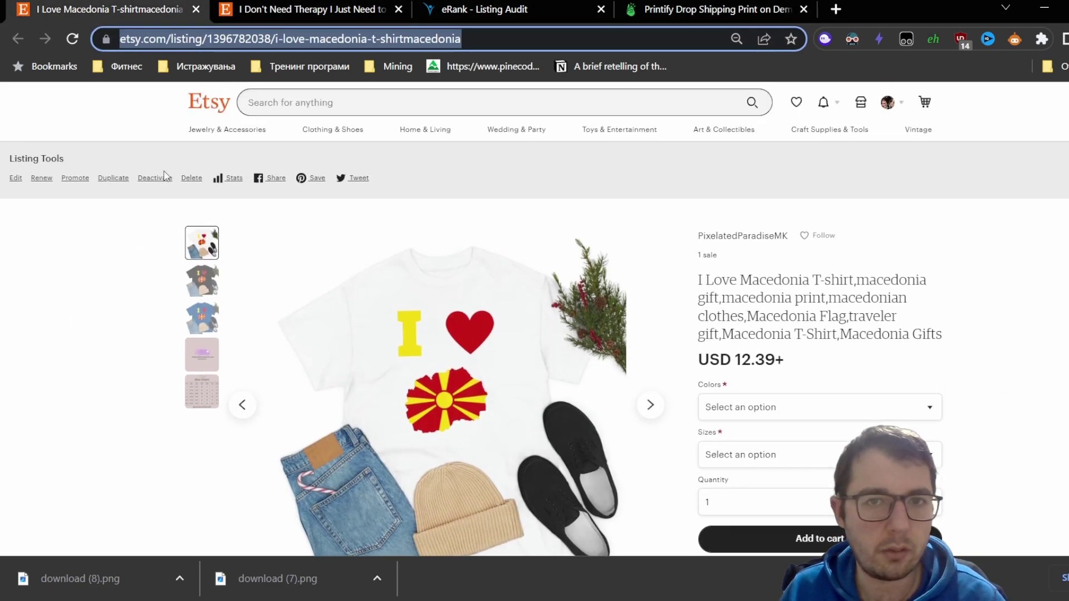
Step: Edit the listing and upload the young-woman T-shirt mockup photo
left_click(21, 172)
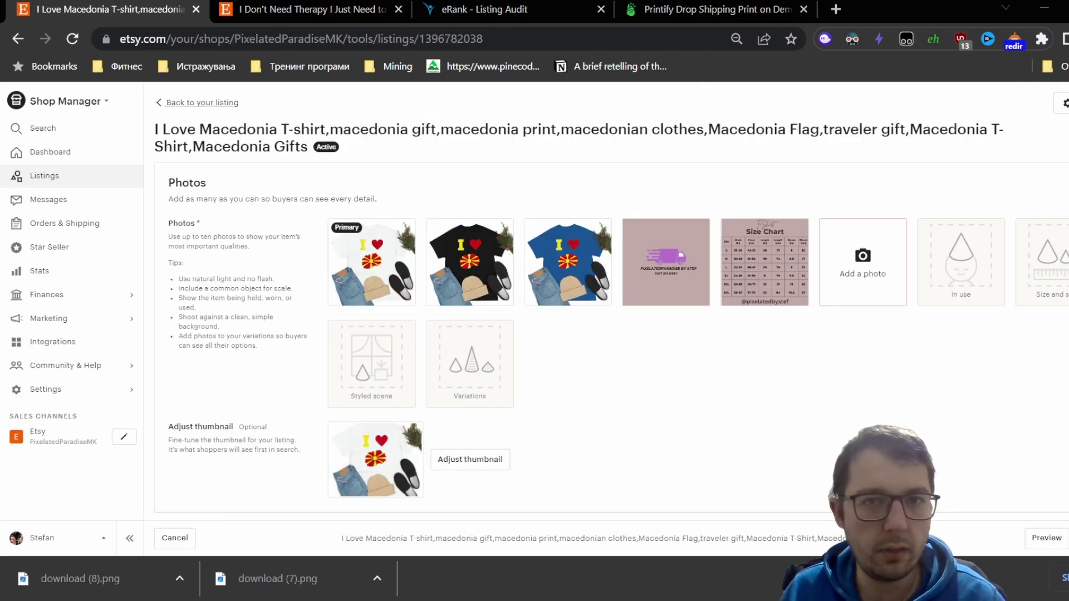
left_click_drag(78, 579, 863, 261)
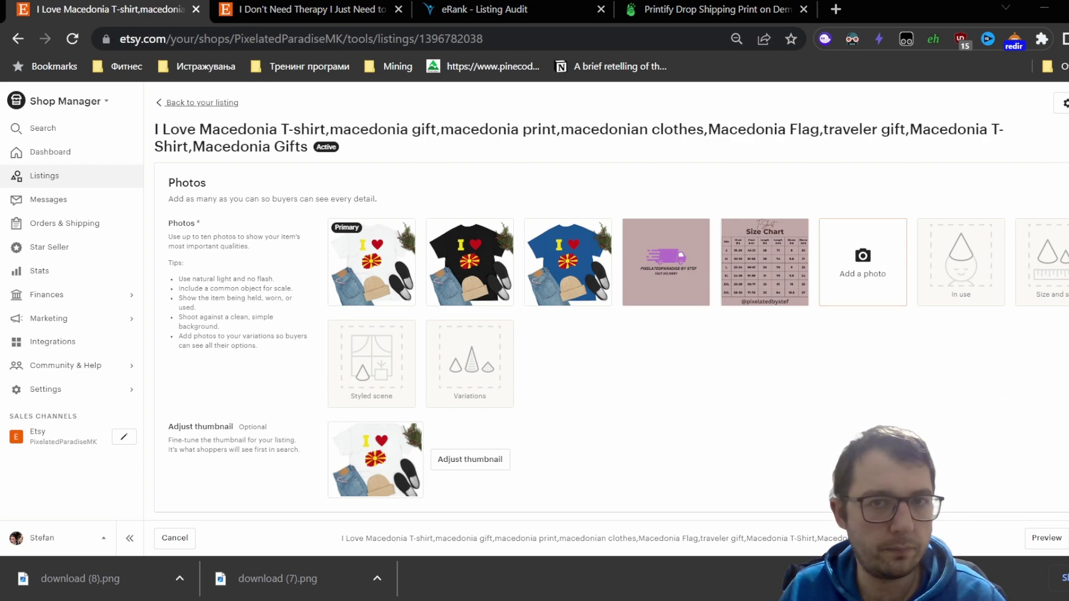
left_click_drag(862, 262, 864, 266)
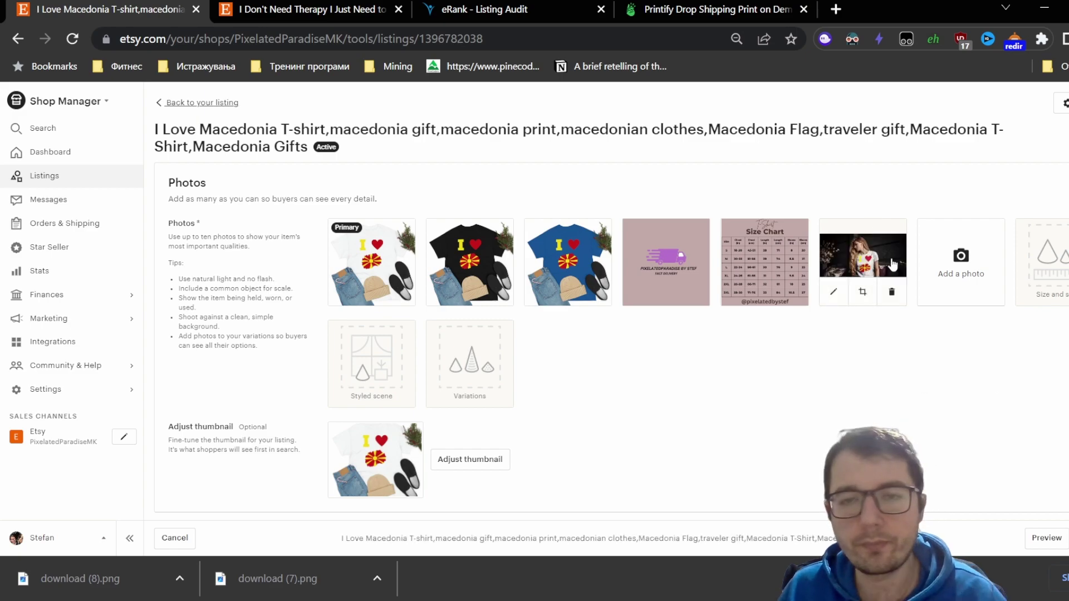
Step: Make the mockup primary, put size chart second and delivery image third, then save
left_click_drag(892, 264, 371, 262)
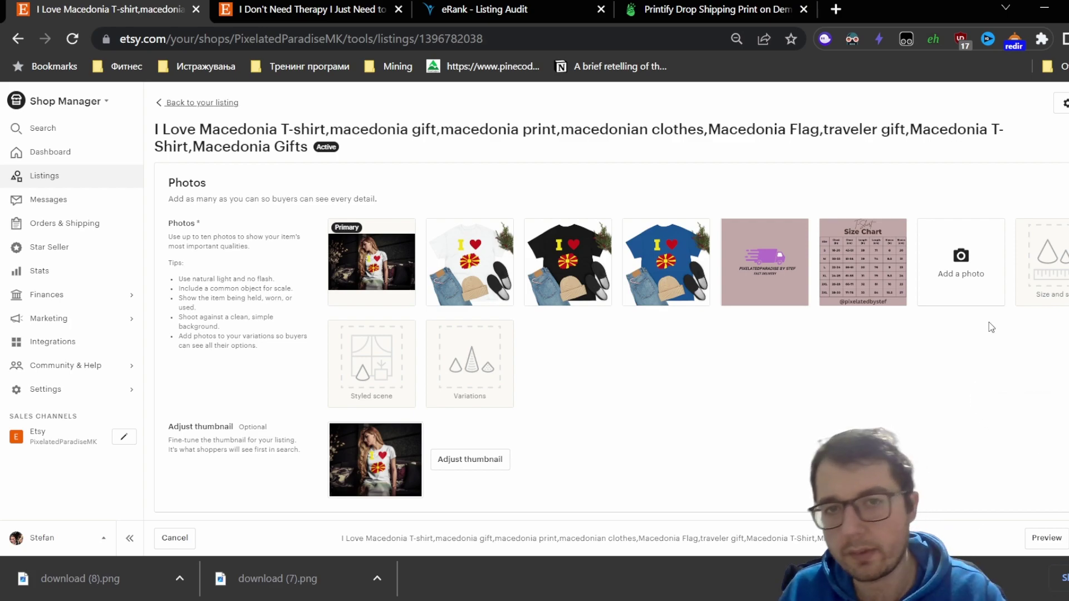
mouse_move(863, 262)
left_mouse_down()
mouse_move(451, 267)
mouse_move(469, 262)
left_mouse_up()
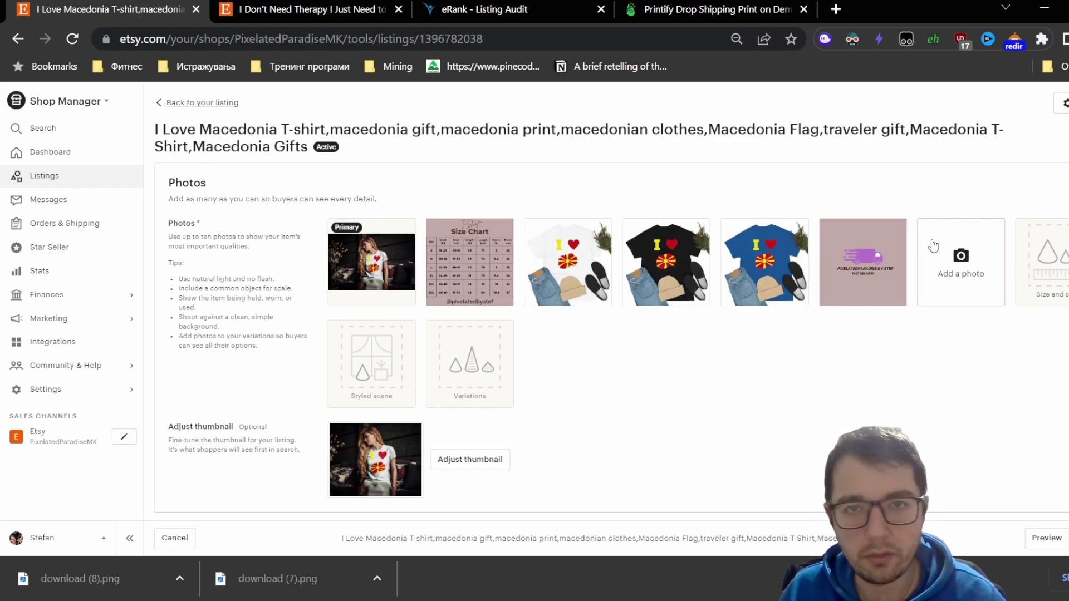
left_click_drag(864, 261, 568, 262)
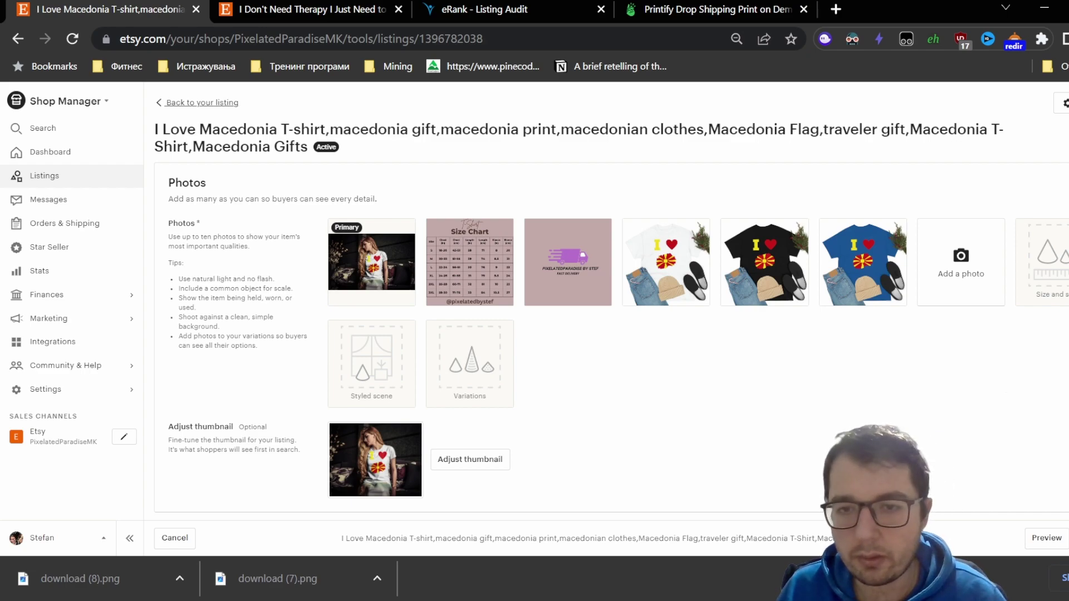
key("alt+Left")
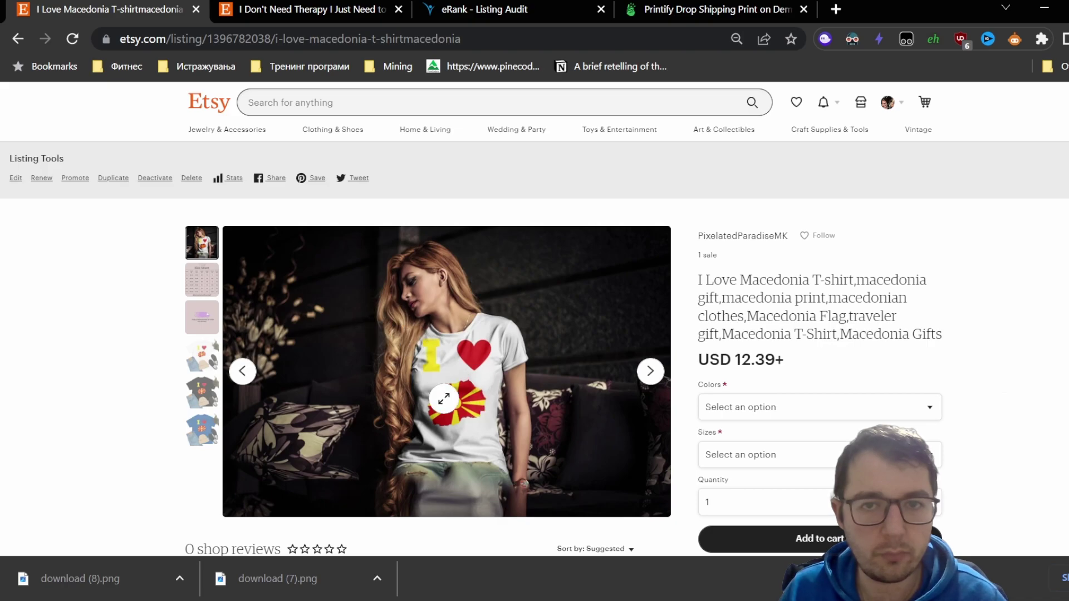
Step: Preview the listing's photos, then switch to the competitor's 'I Don't Need Therapy' Macedonia tee
left_click(205, 359)
left_click(202, 243)
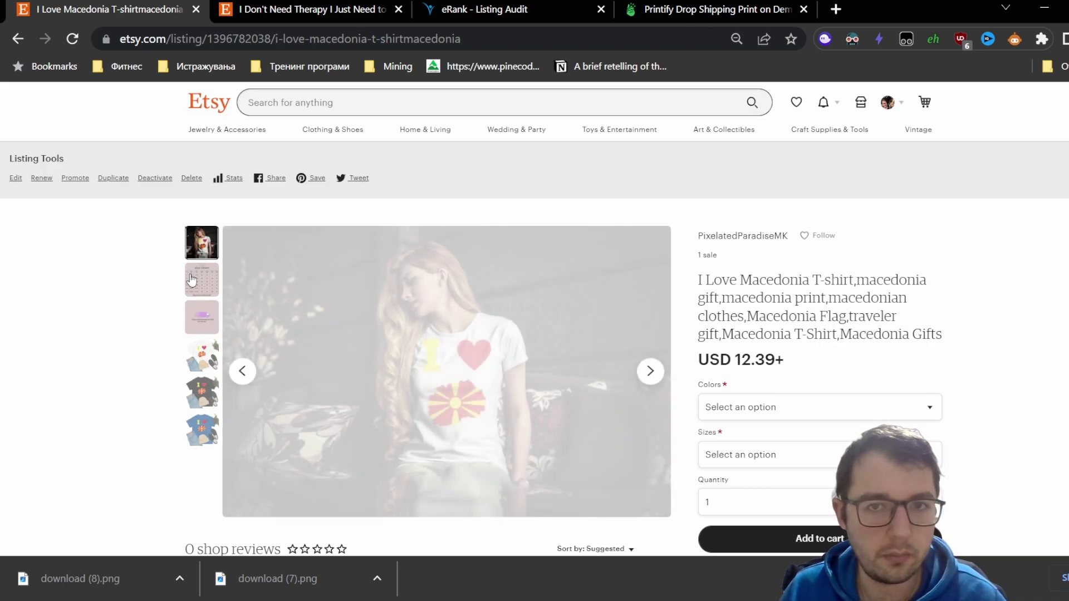
key("ctrl+Tab")
scroll(54, 369, "up", 15)
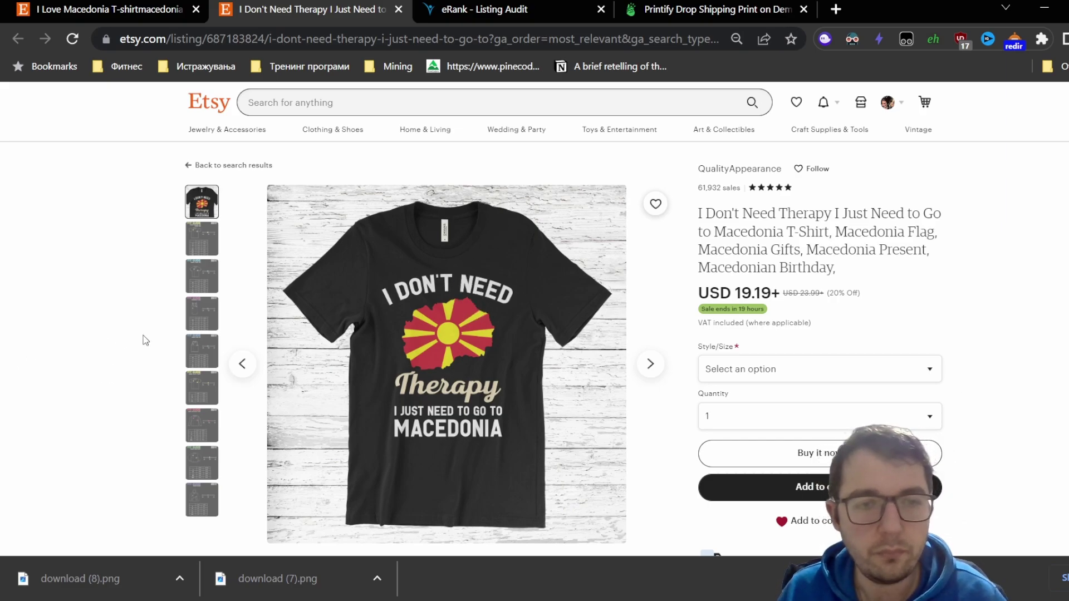
Step: Scroll down the competitor's Etsy listing to find its shop reviews section
scroll(231, 309, "down", 5)
scroll(231, 309, "down", 1)
scroll(230, 309, "up", 3)
scroll(390, 231, "up", 3)
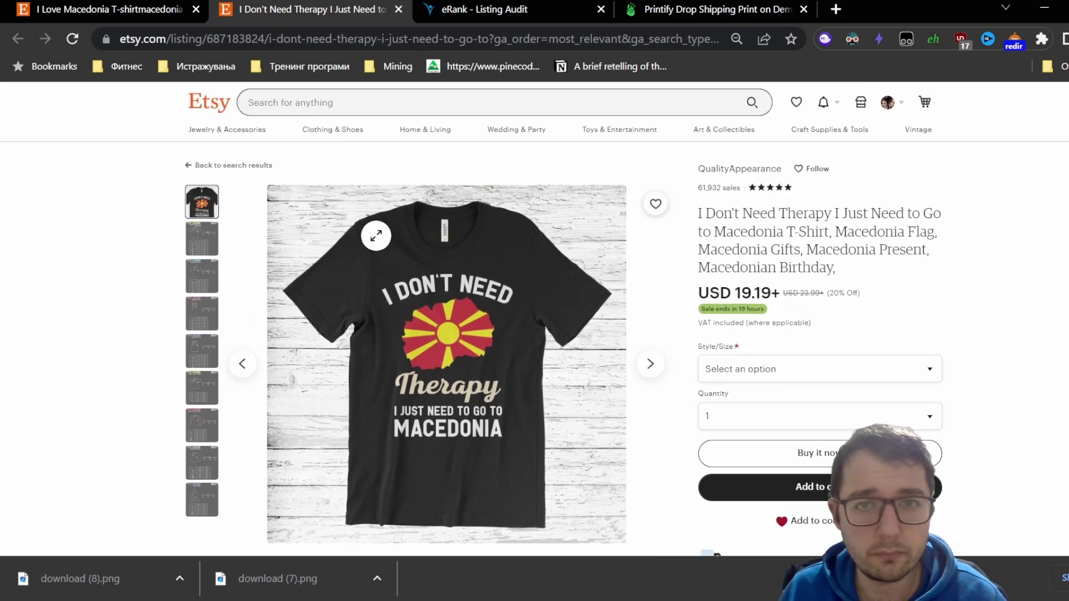
scroll(389, 231, "down", 5)
scroll(692, 207, "up", 5)
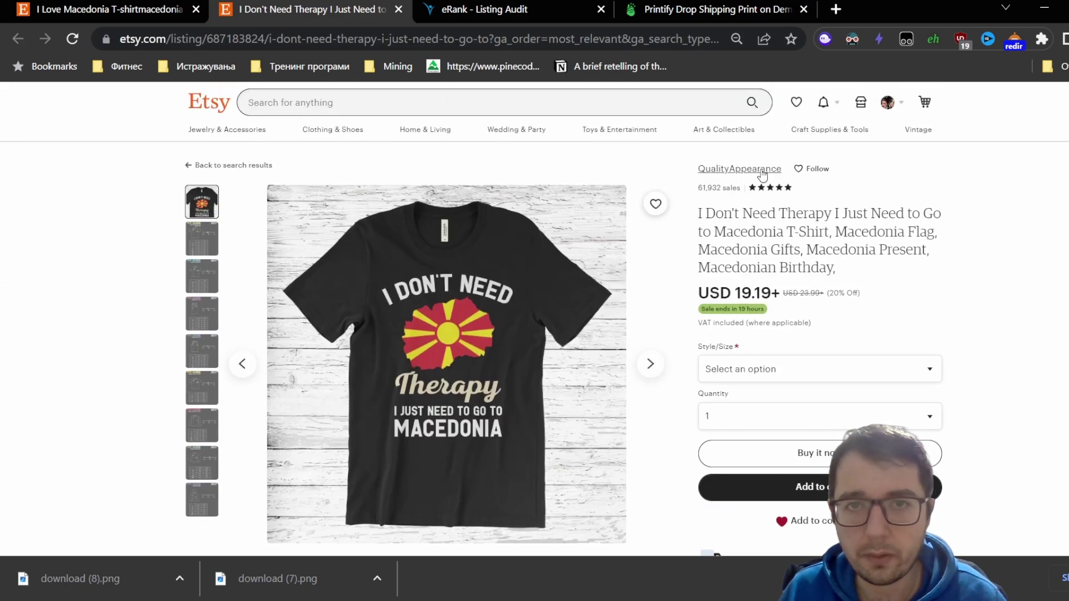
scroll(762, 176, "down", 5)
scroll(725, 193, "up", 4)
scroll(725, 193, "up", 1)
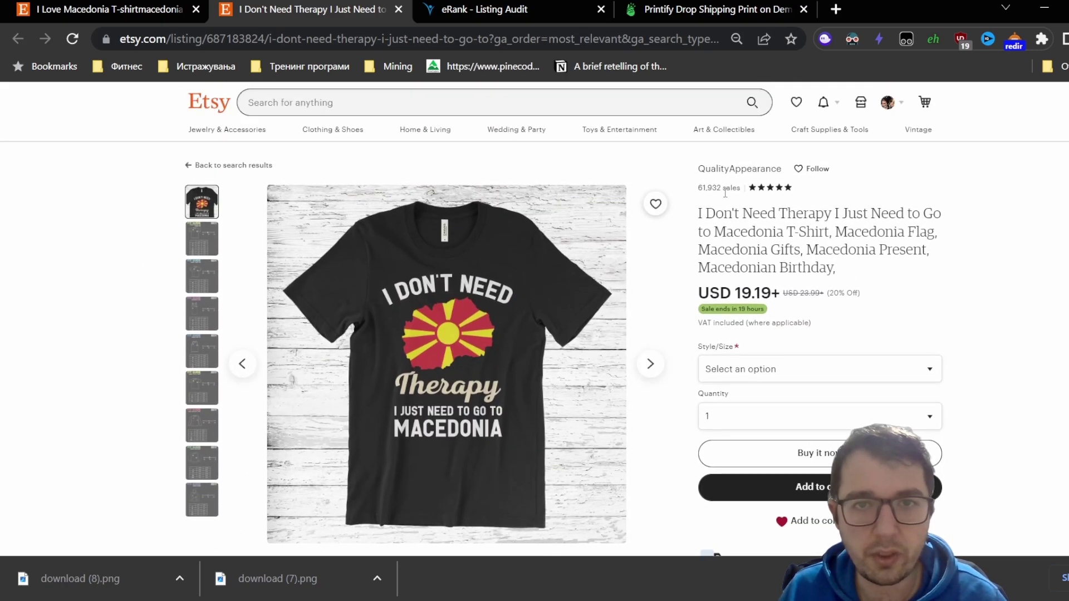
scroll(28, 303, "down", 5)
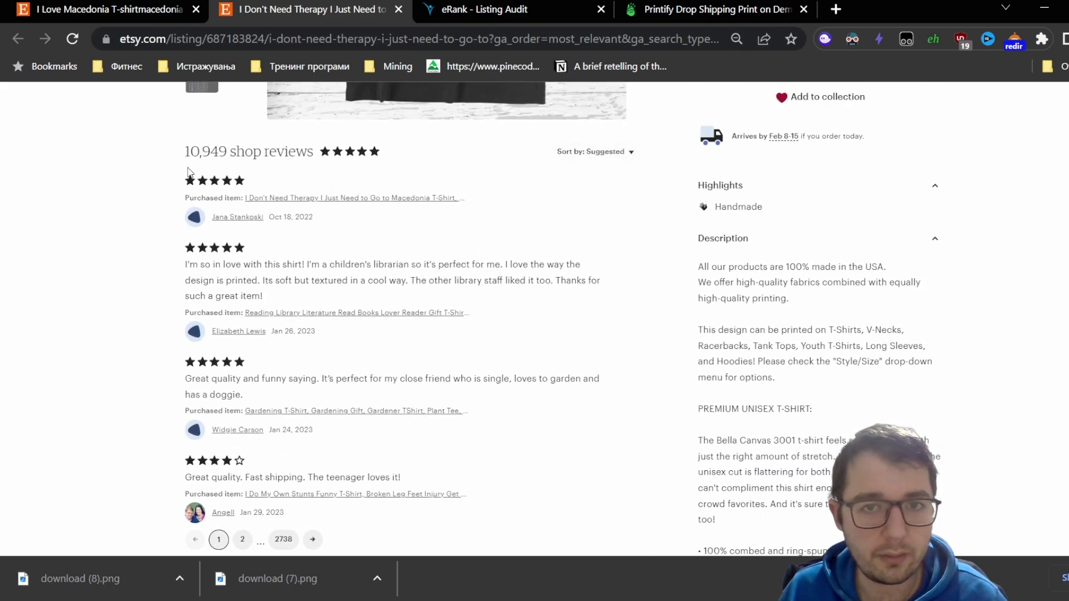
scroll(188, 172, "down", 7)
scroll(284, 361, "up", 6)
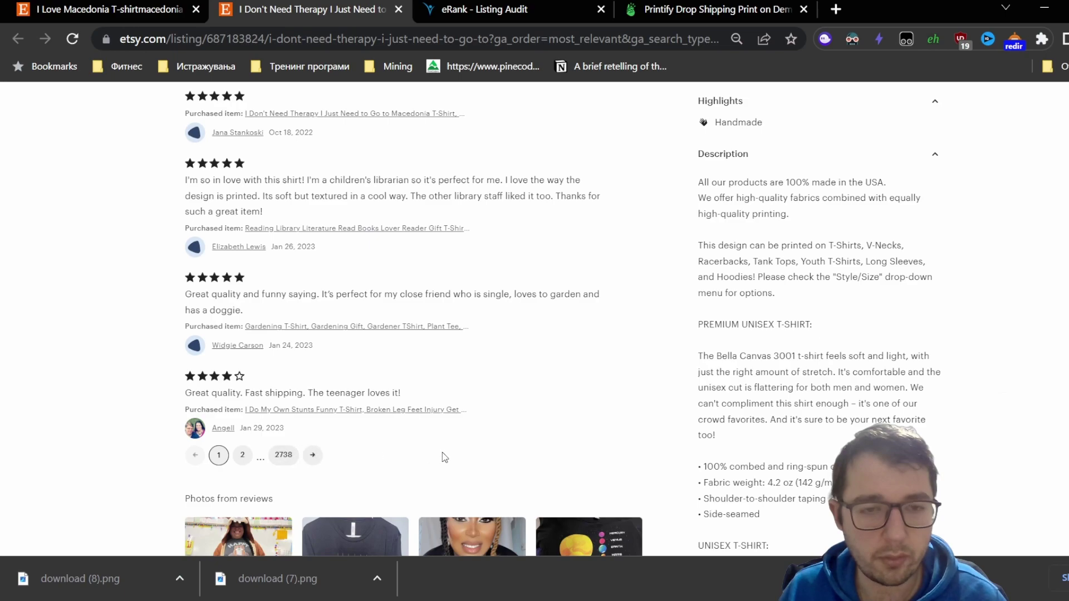
scroll(442, 452, "up", 5)
Step: Sort the shop reviews by Most recent, then scroll back toward the top
left_click(613, 328)
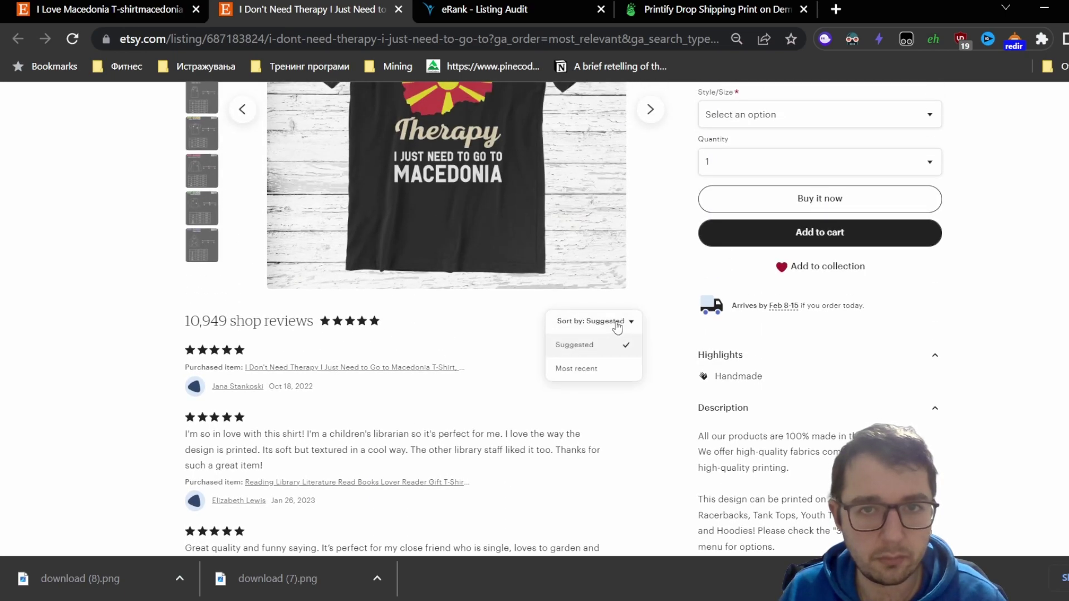
left_click(592, 376)
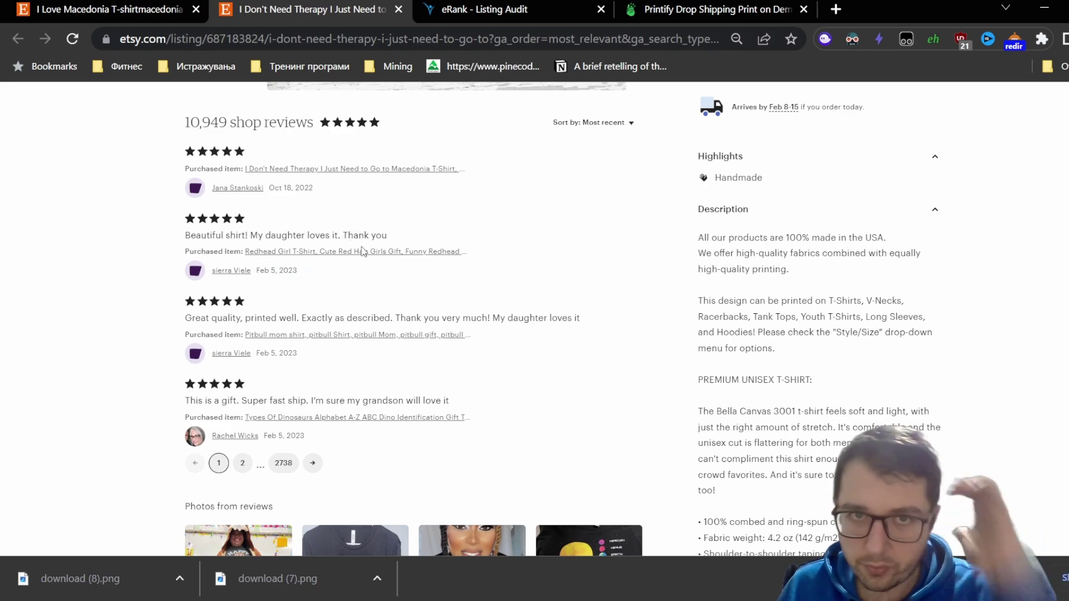
scroll(441, 303, "up", 8)
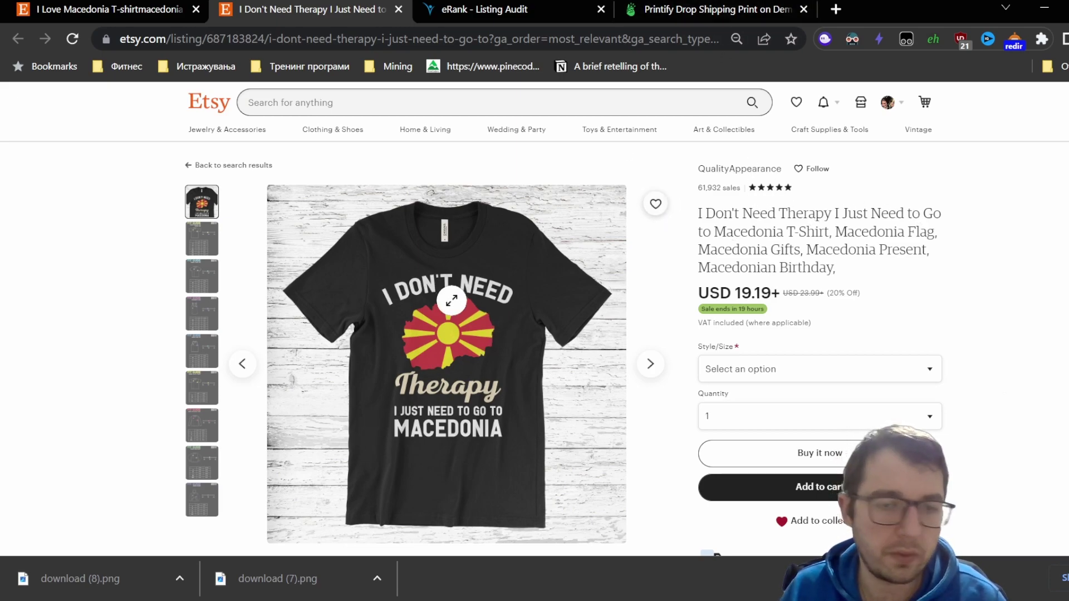
mouse_move(446, 365)
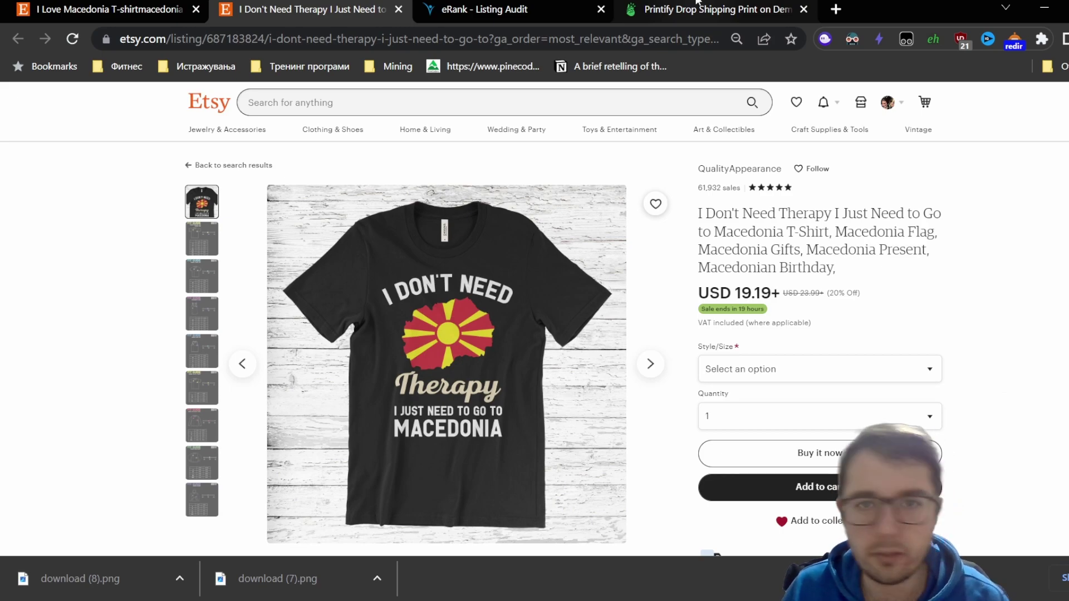
Step: Review the competitor's Tags in eRank's Listing Audit, then return to the I Love Macedonia listing
left_click(571, 2)
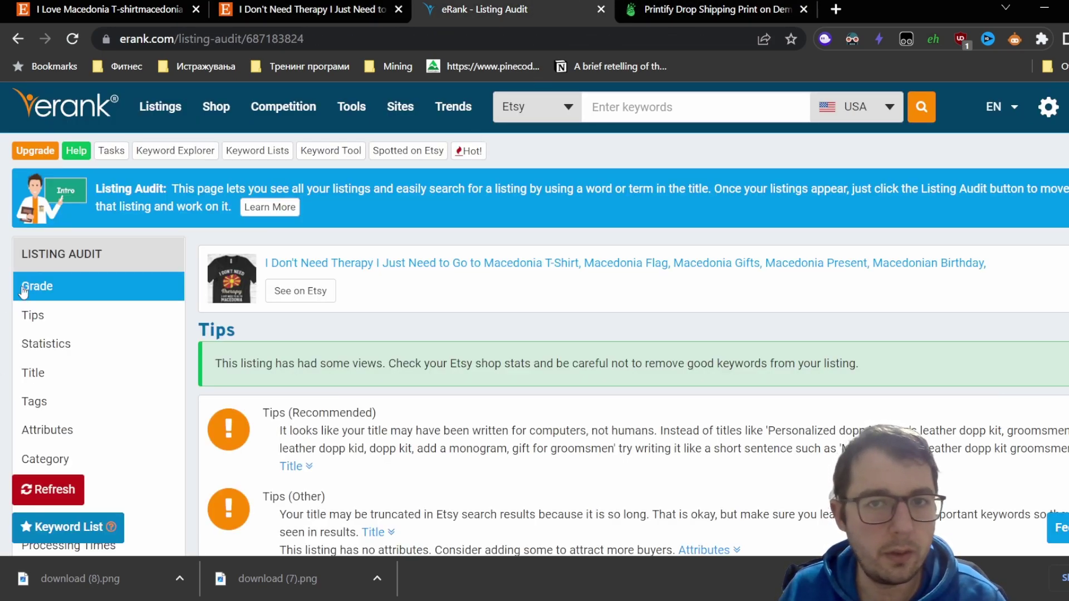
scroll(412, 295, "down", 1)
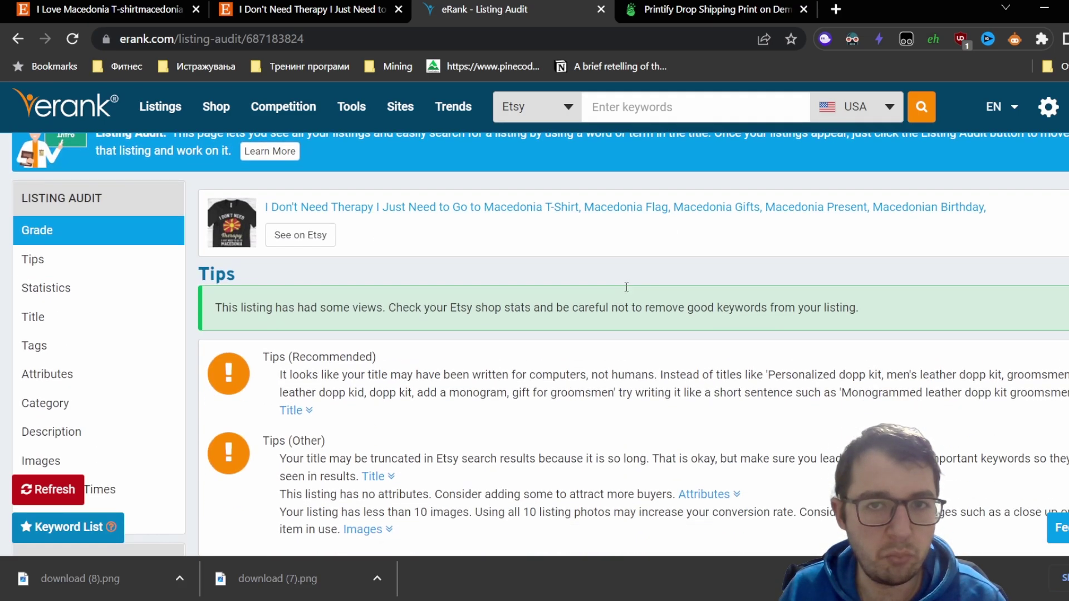
scroll(625, 286, "down", 4)
scroll(329, 377, "down", 6)
scroll(410, 417, "down", 6)
scroll(410, 418, "down", 7)
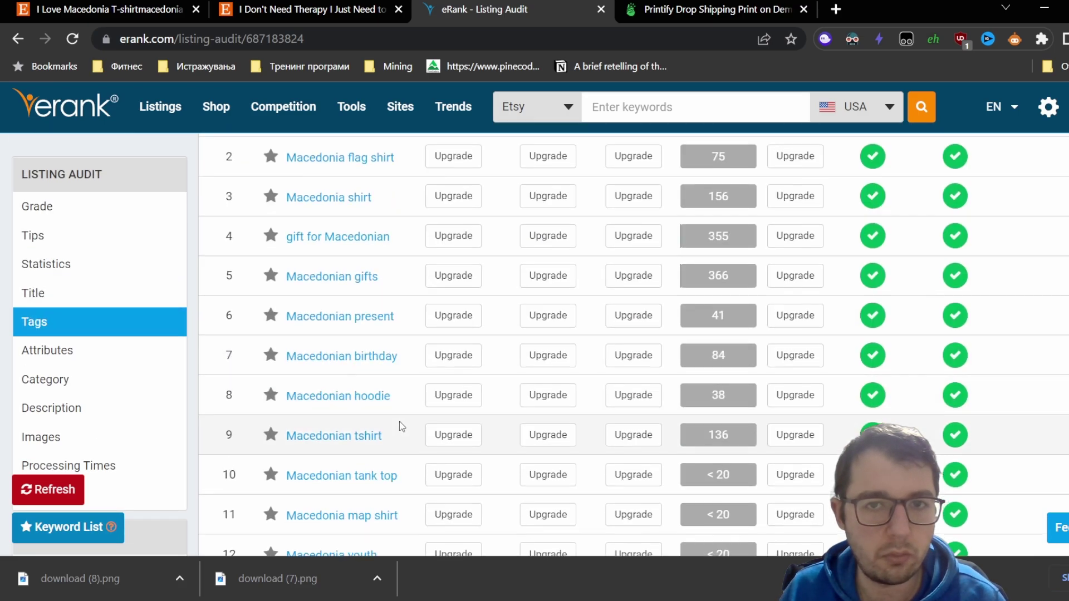
scroll(251, 330, "up", 4)
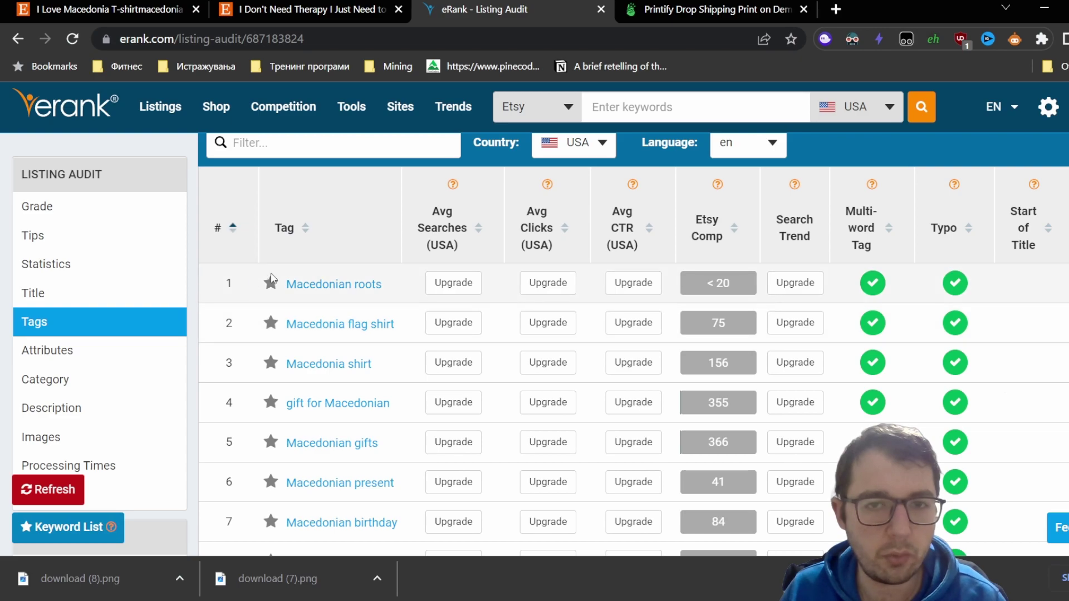
scroll(294, 334, "down", 6)
left_click_drag(390, 423, 286, 423)
left_click(74, 3)
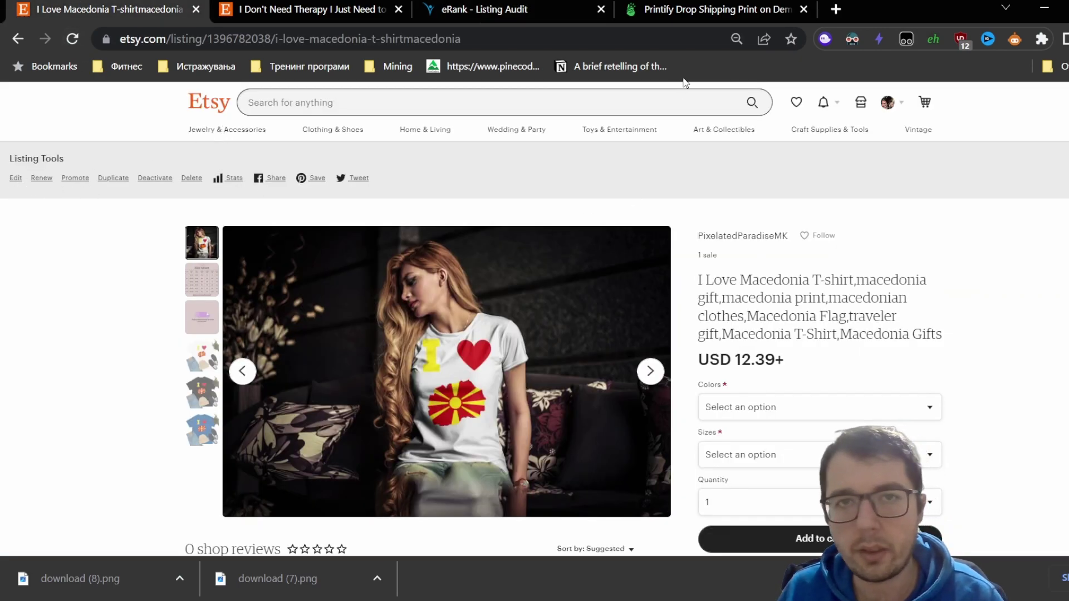
Step: Close the Printify product page, bringing eRank's 13-tag competitor analysis back into view
left_click(700, 13)
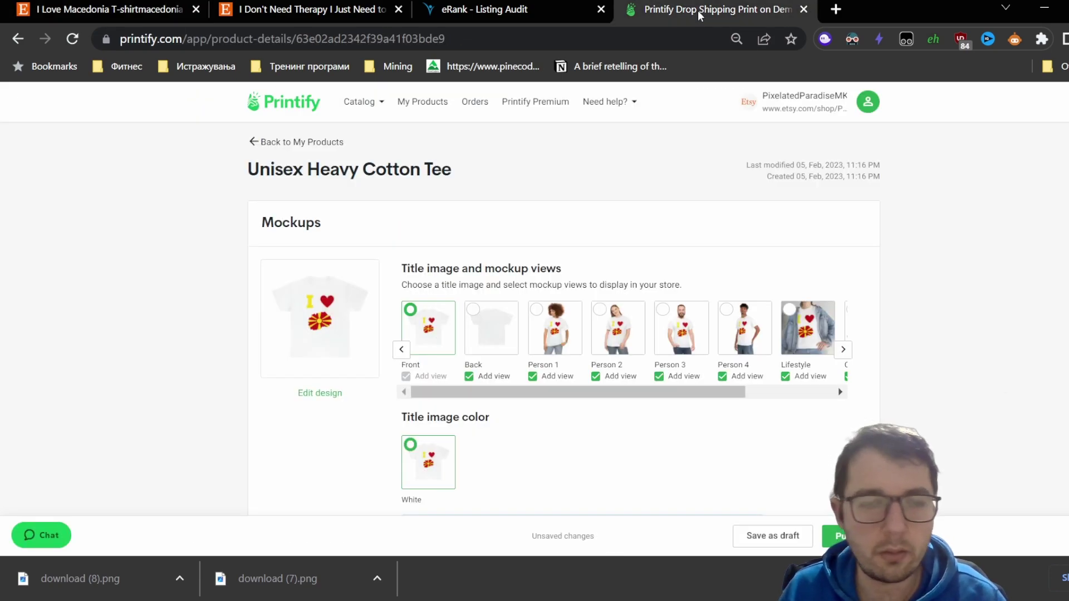
key("ctrl+w")
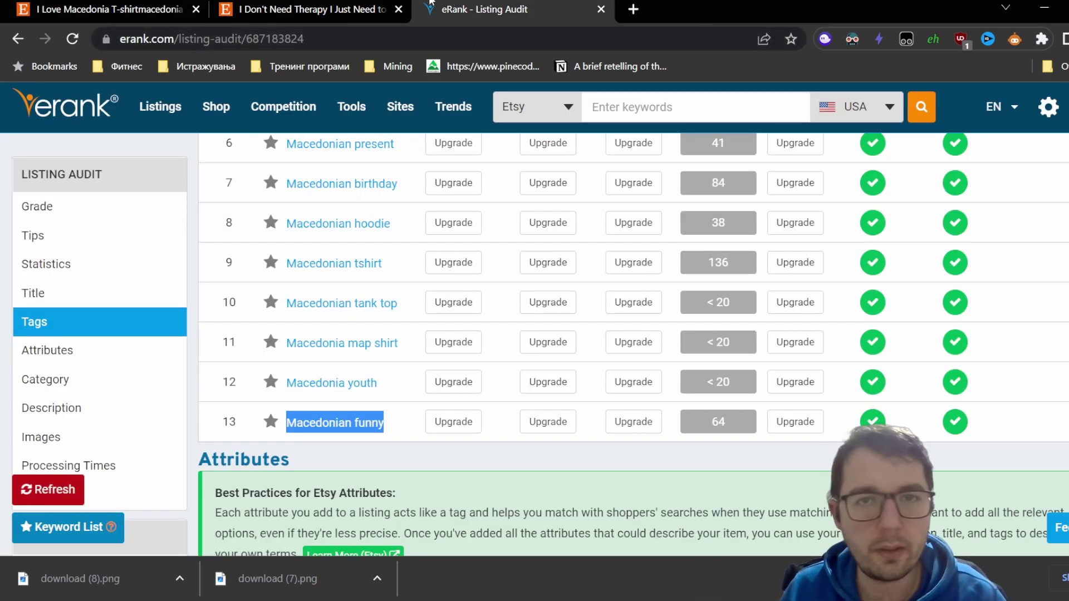